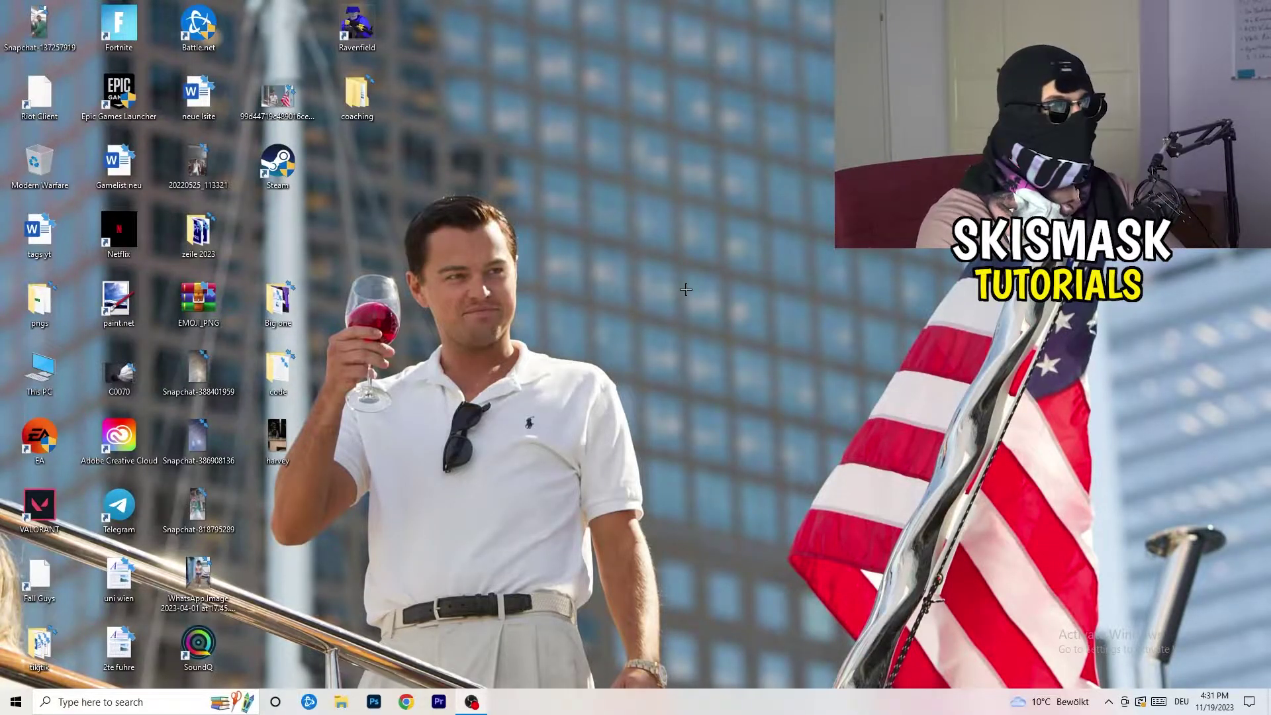
Step: Launch NVIDIA Control Panel from the desktop context menu, landing on Change Resolution
right_click(683, 237)
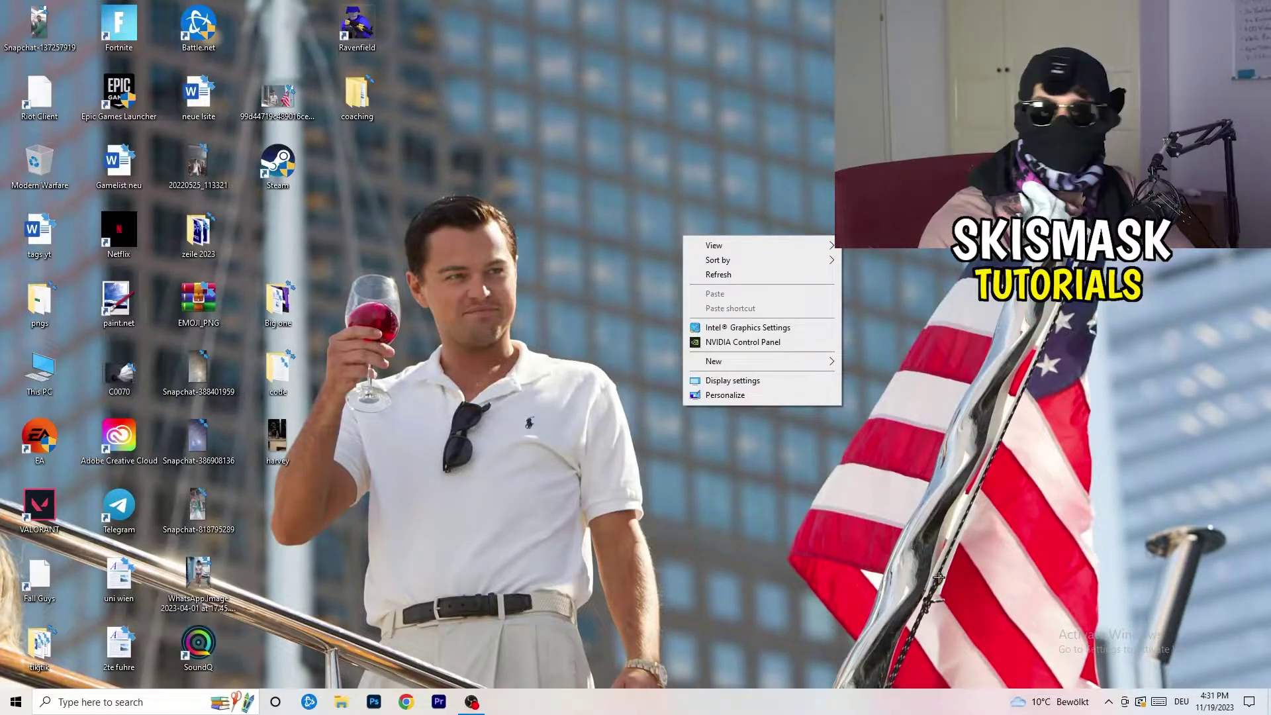
left_click(741, 342)
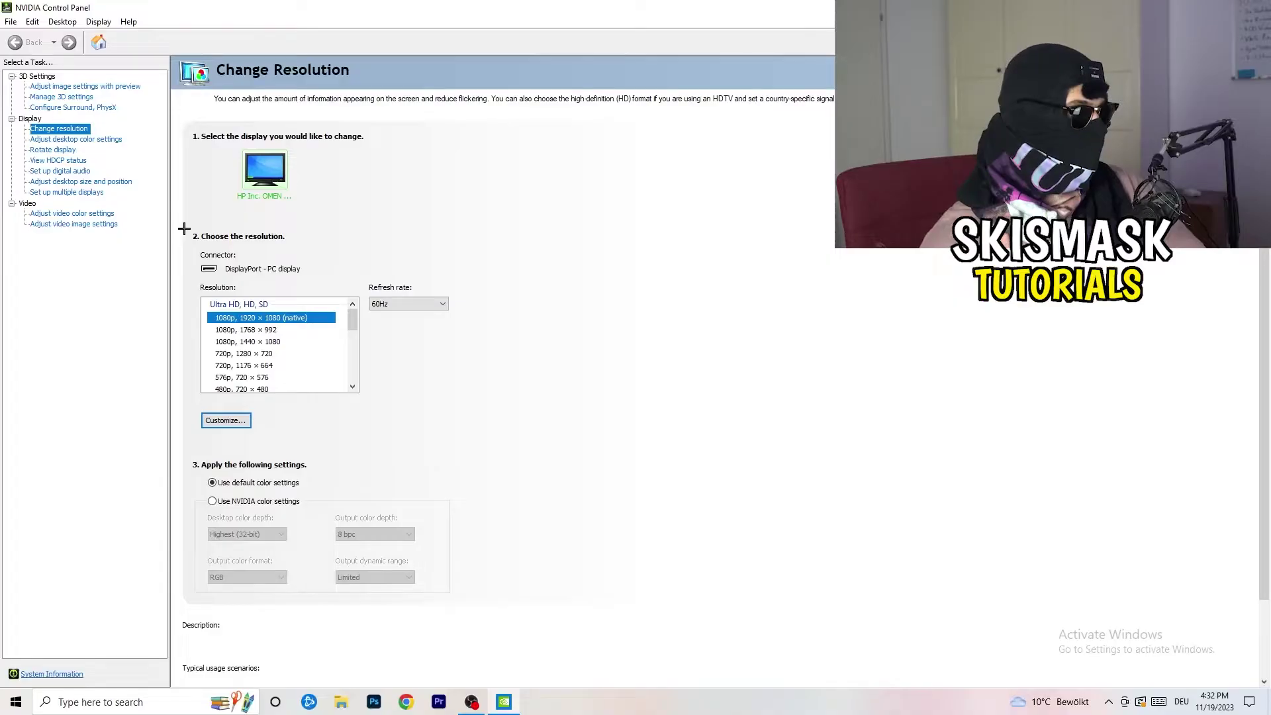
Step: Start a custom resolution and enter 1440 × 1040 as its pixels and lines
left_click(235, 422)
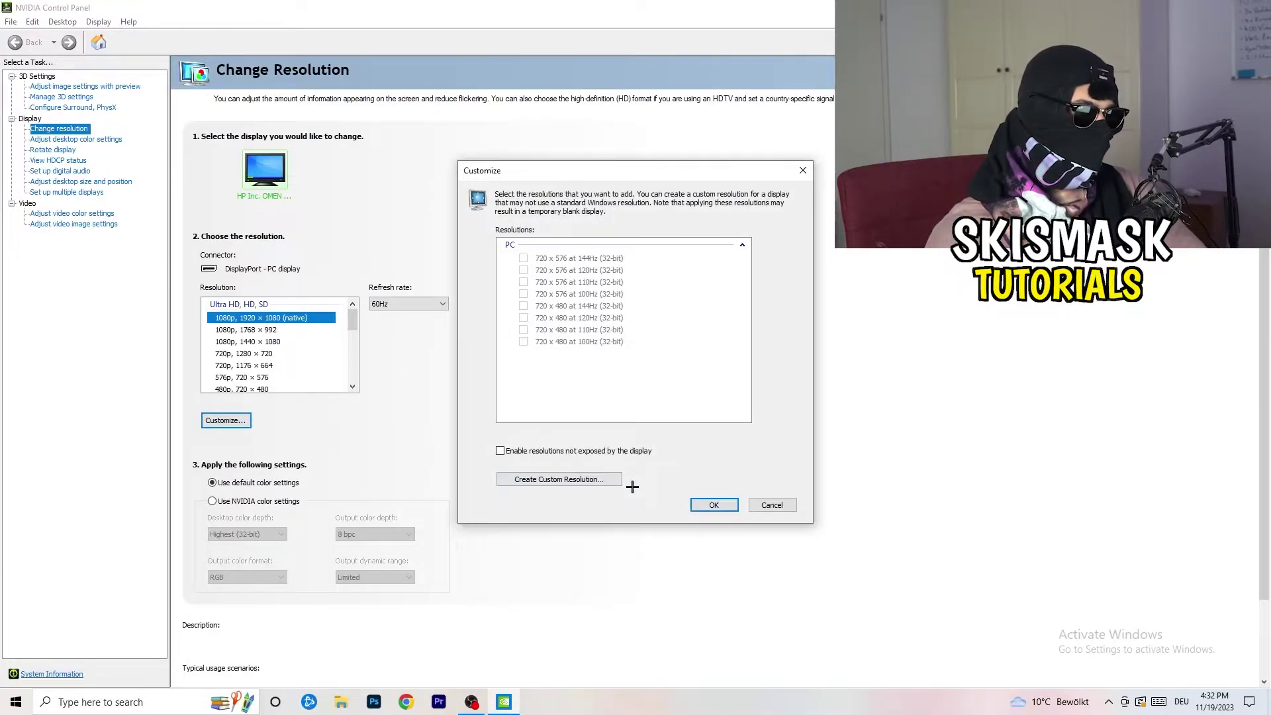
left_click(588, 482)
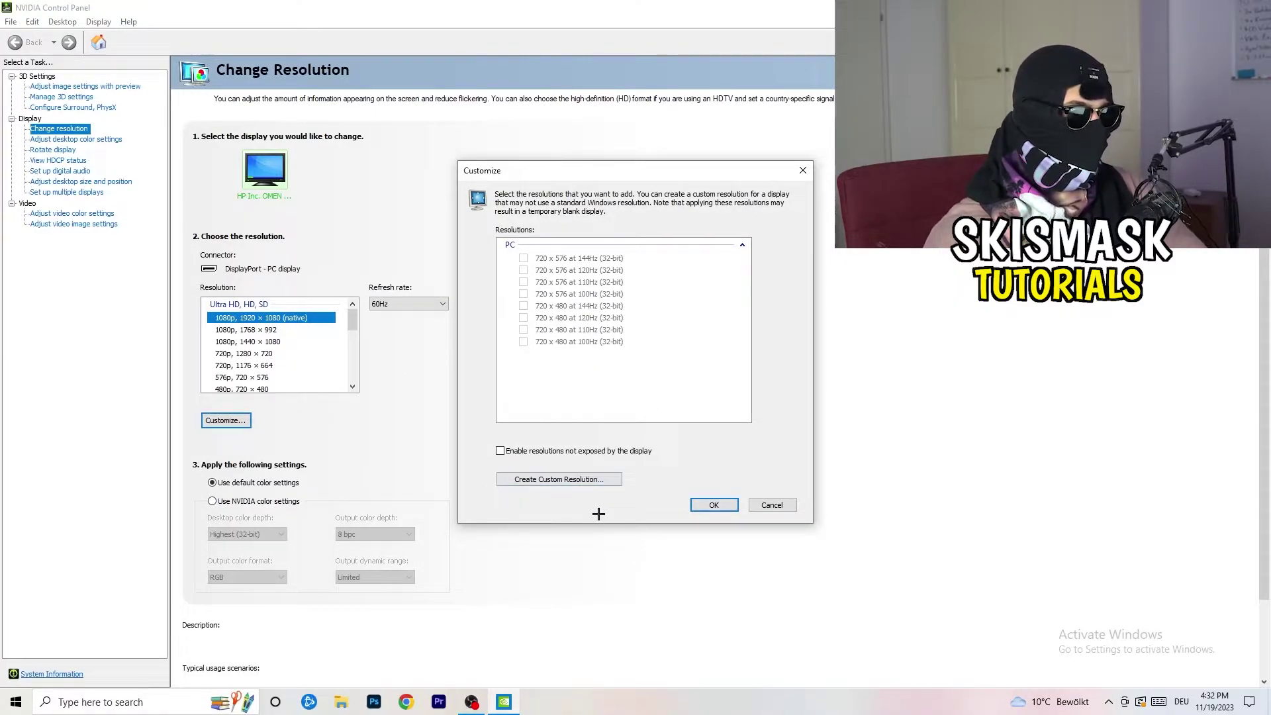
left_click(583, 478)
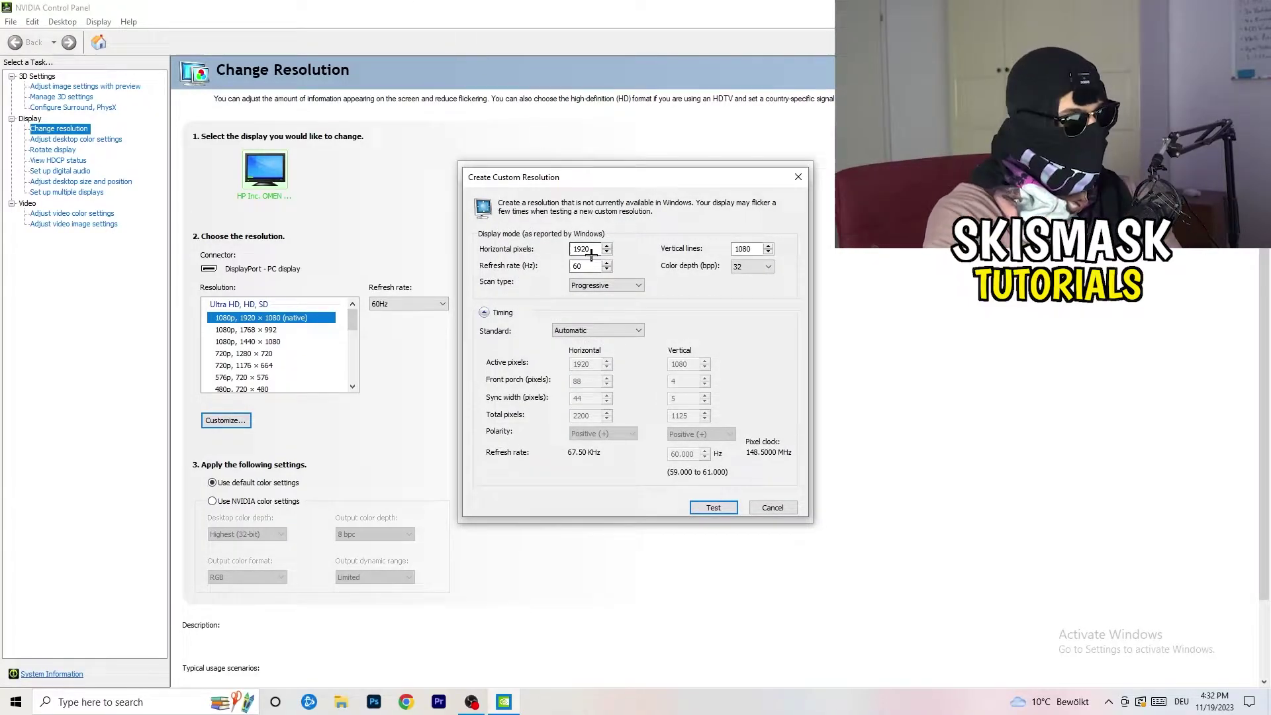
left_click_drag(591, 253, 552, 247)
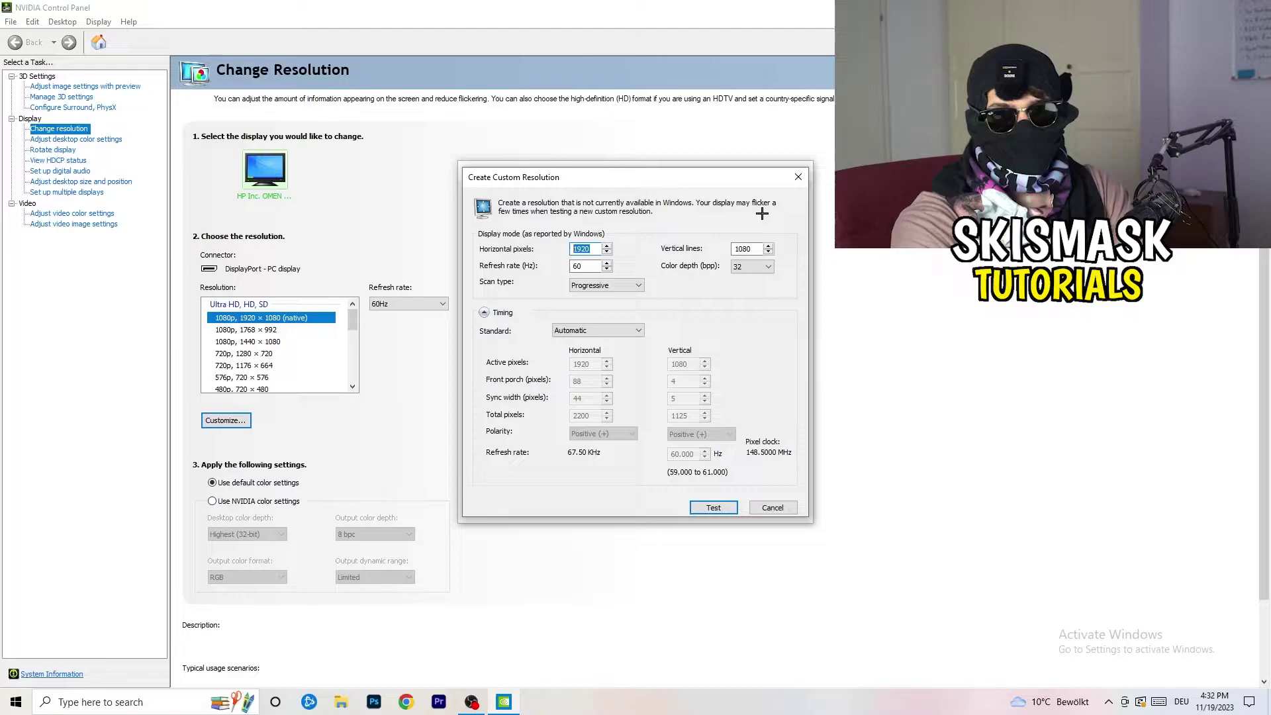
type("1140")
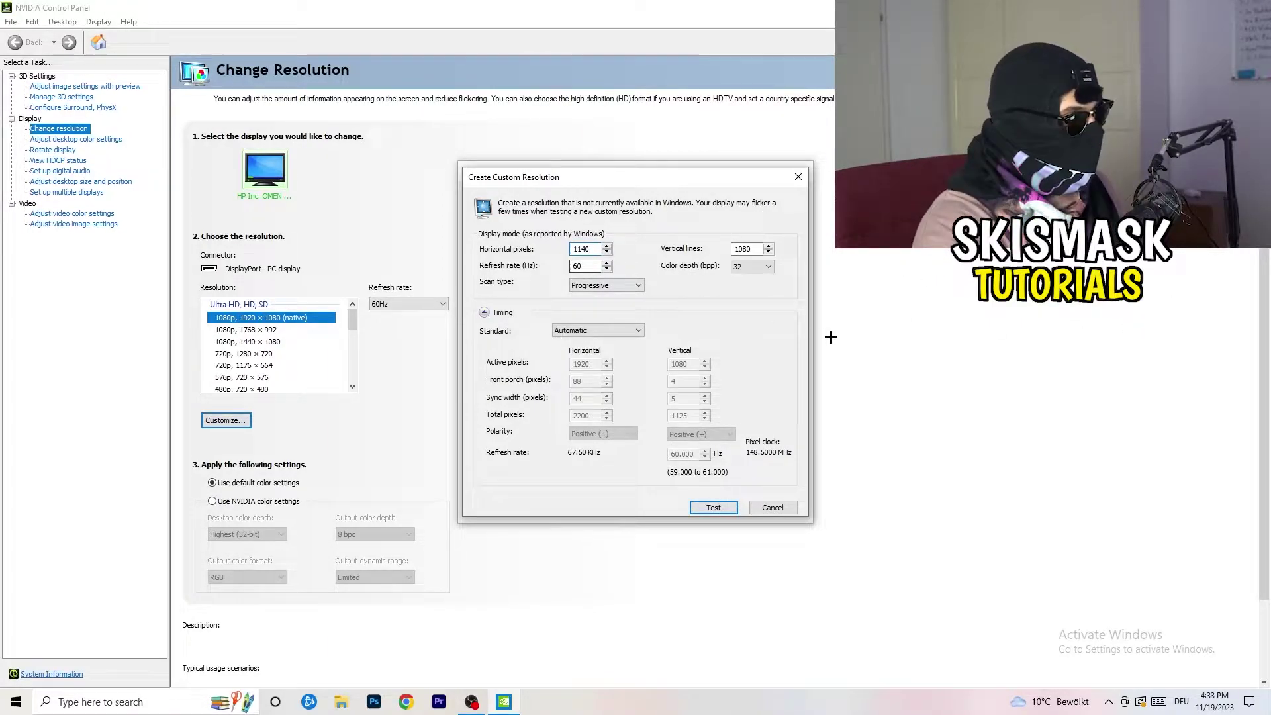
key("BackSpace")
key("BackSpace")
key("BackSpace")
type("4")
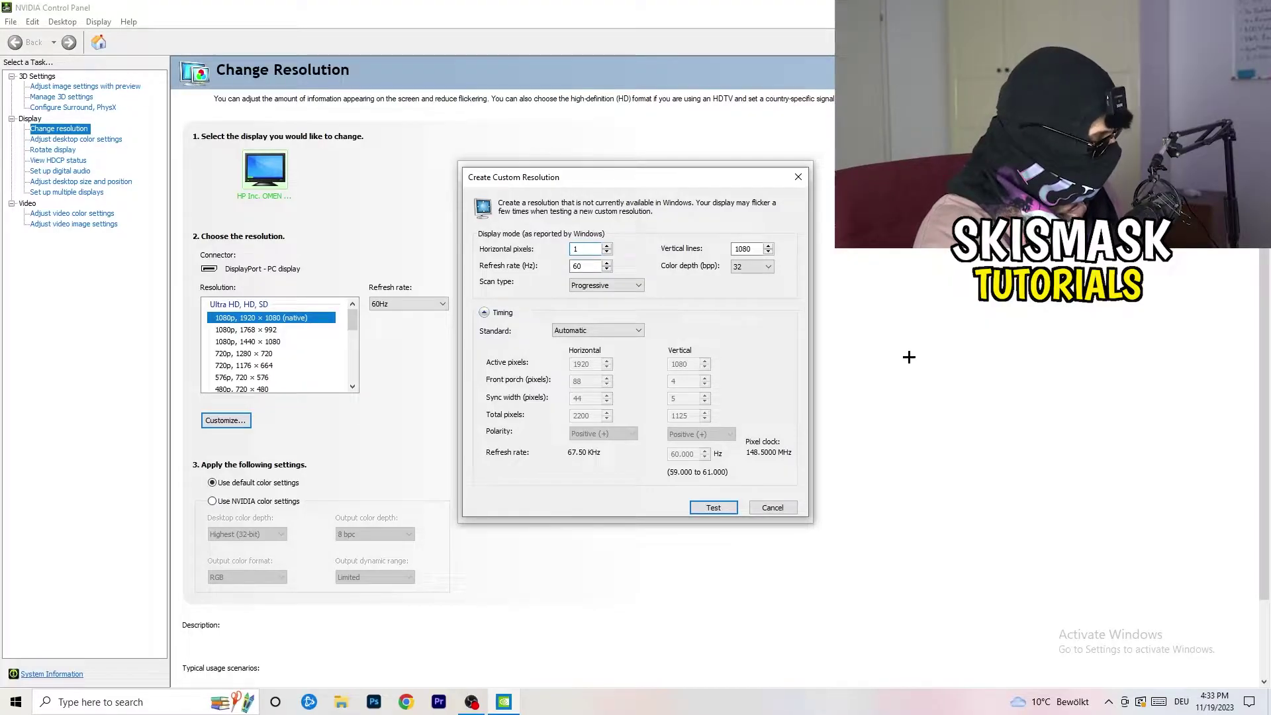
type("40")
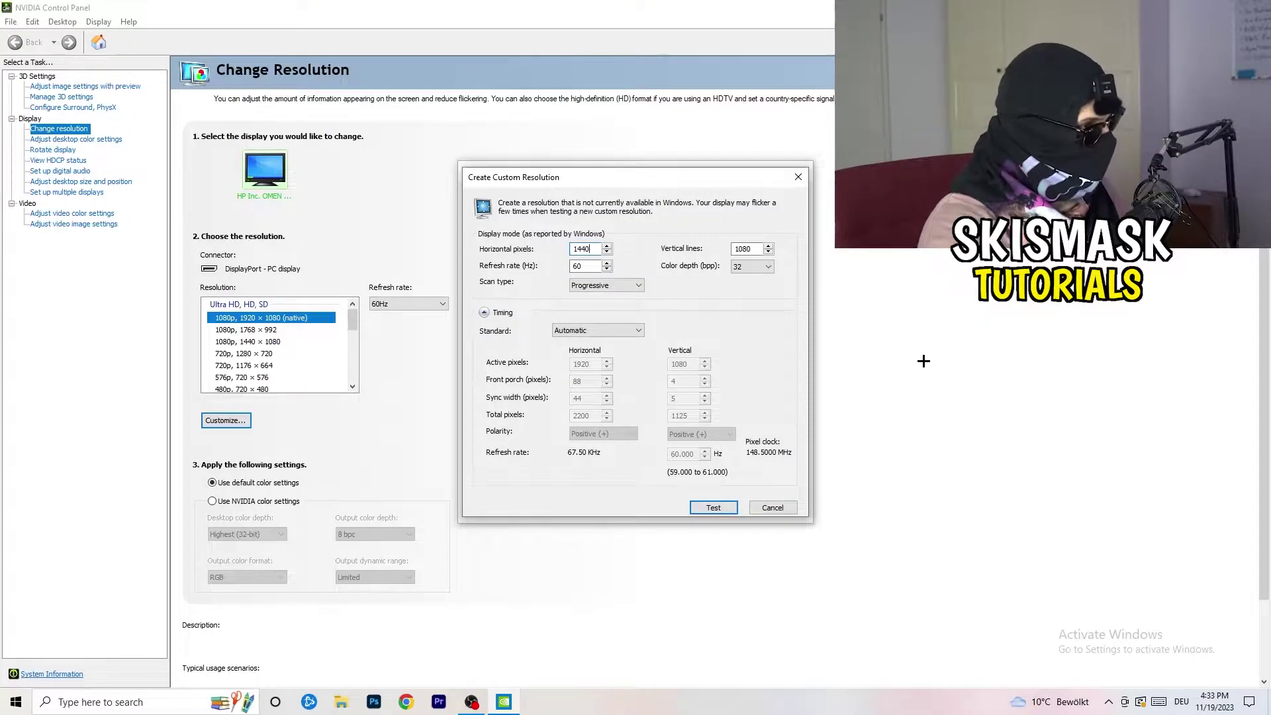
double_click(751, 250)
type("10")
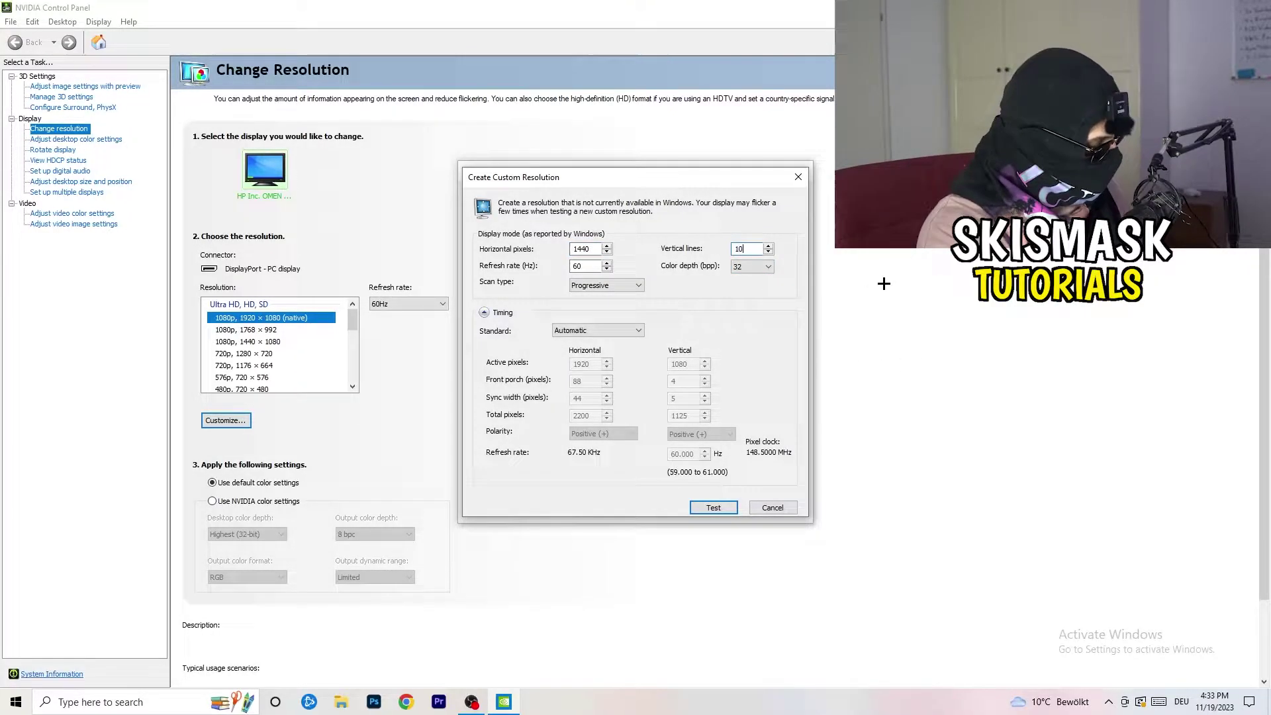
type("40")
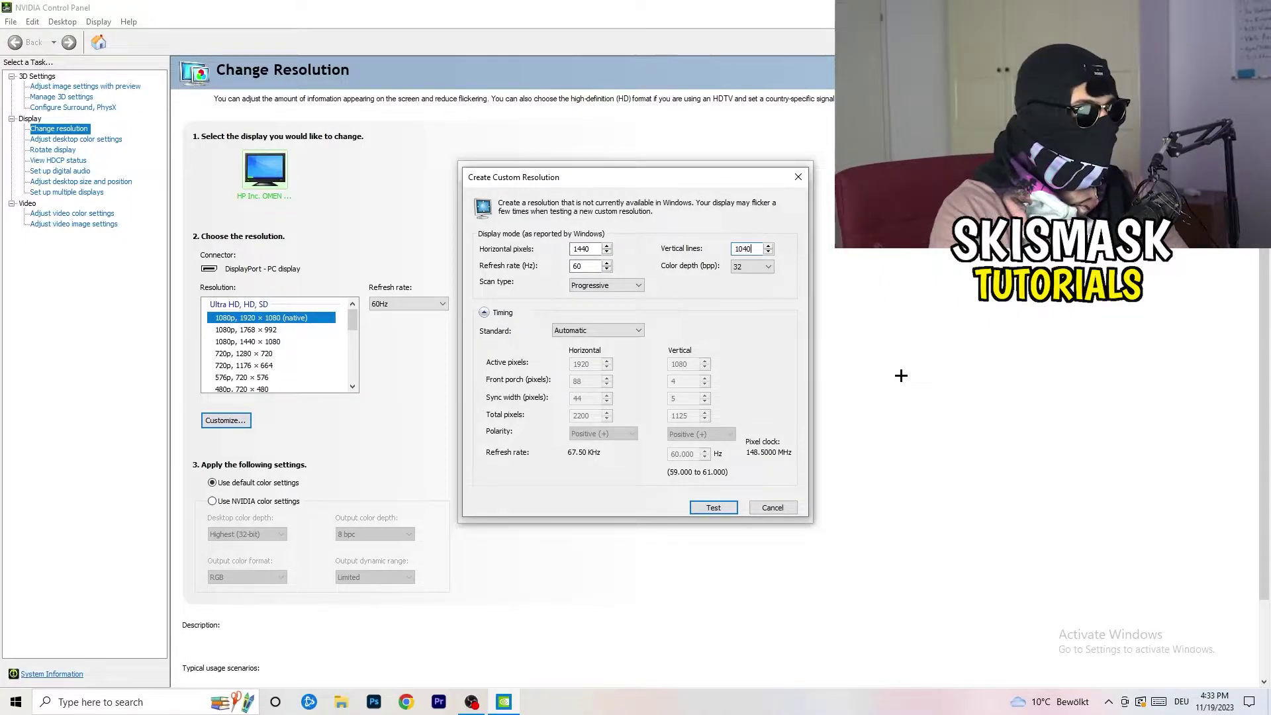
Step: Set the timing standard to CVT reduced blank, then close the dialog without testing
left_click(602, 286)
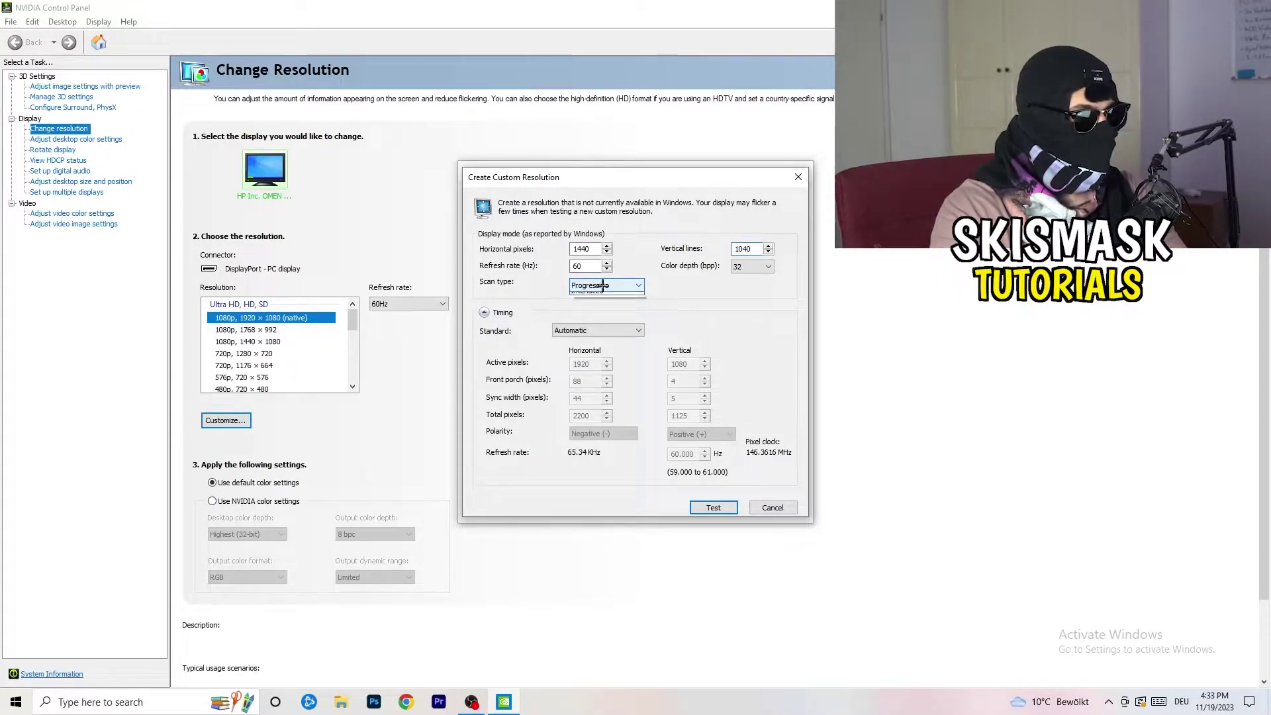
left_click(689, 284)
left_click(614, 330)
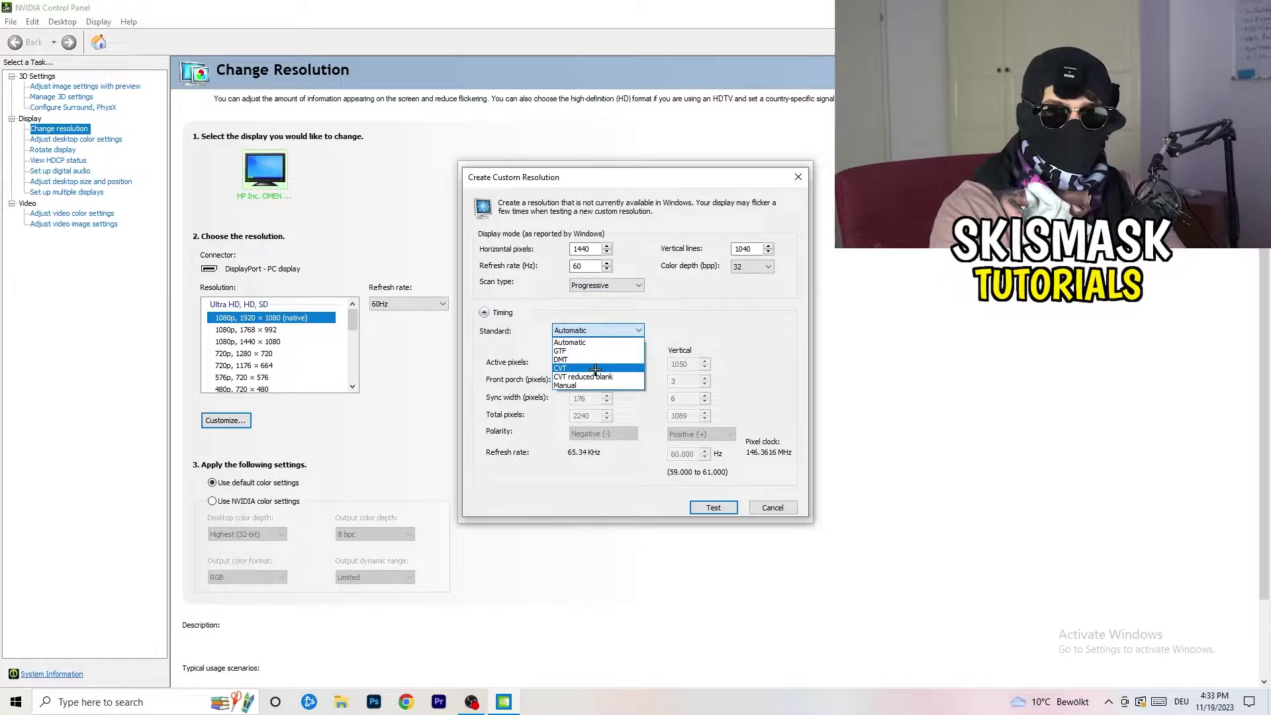
left_click(700, 338)
left_click(593, 331)
left_click(576, 434)
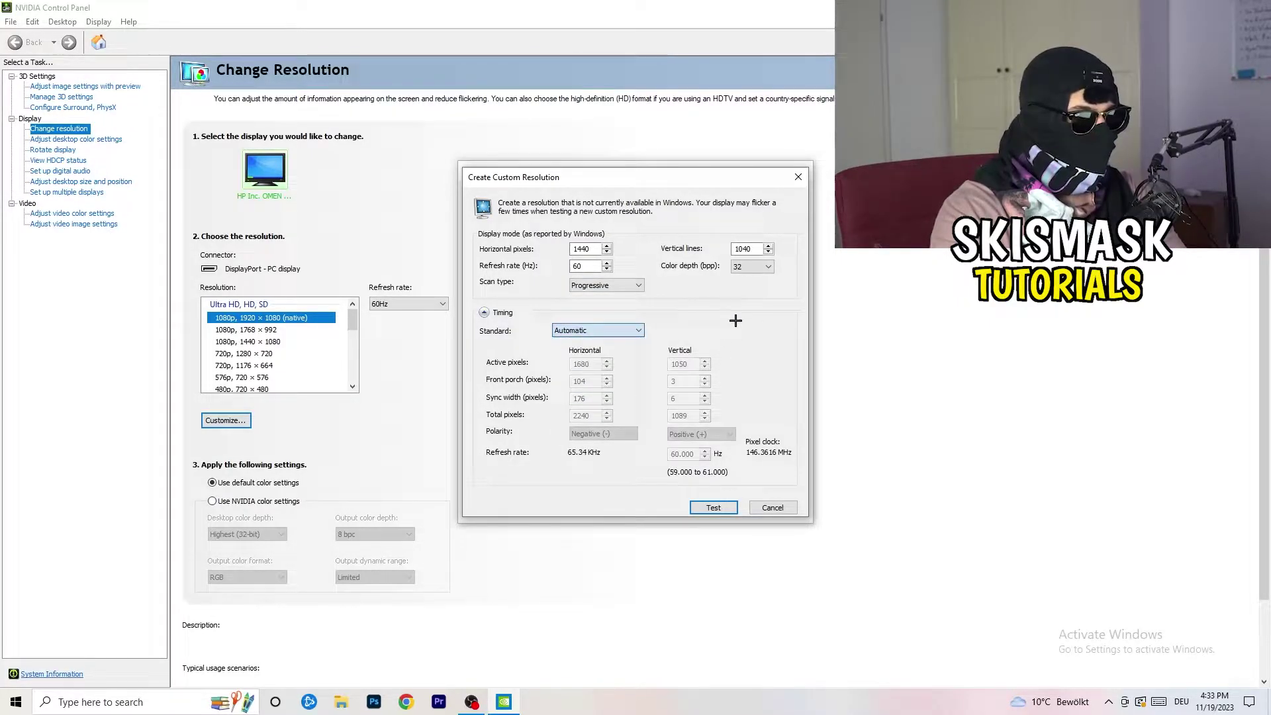
left_click(596, 331)
left_click(589, 389)
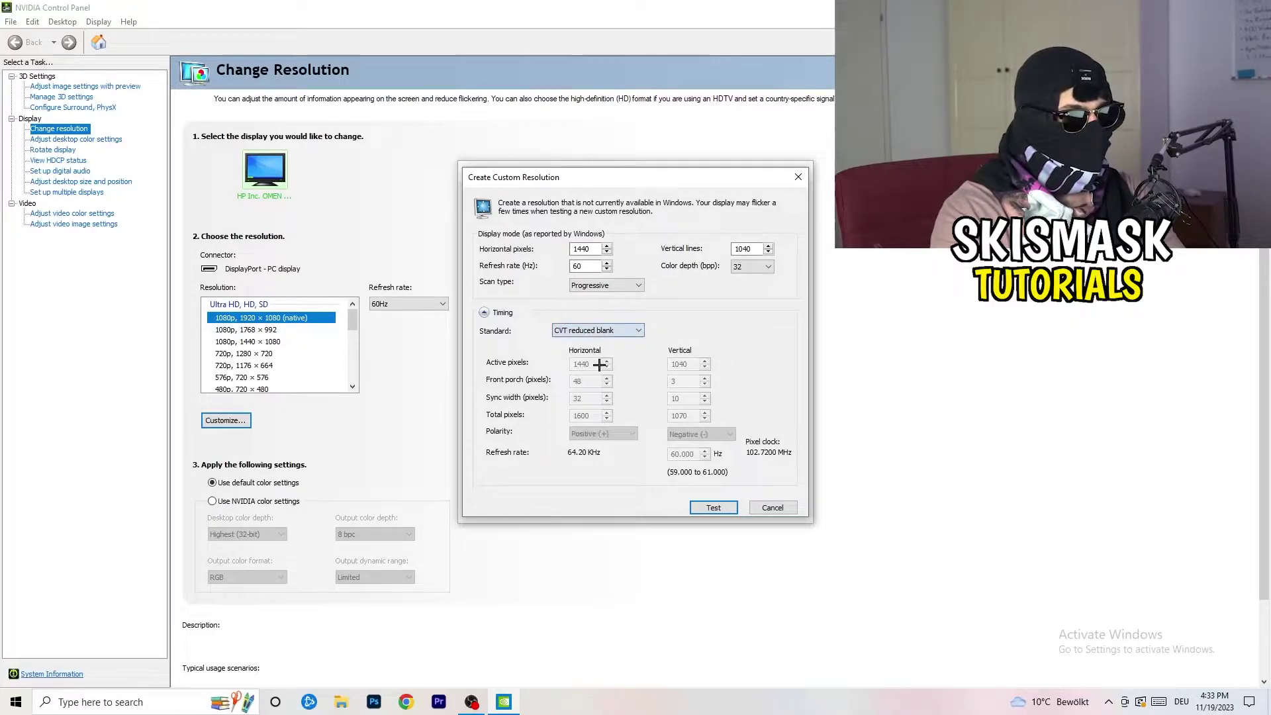
left_click(799, 177)
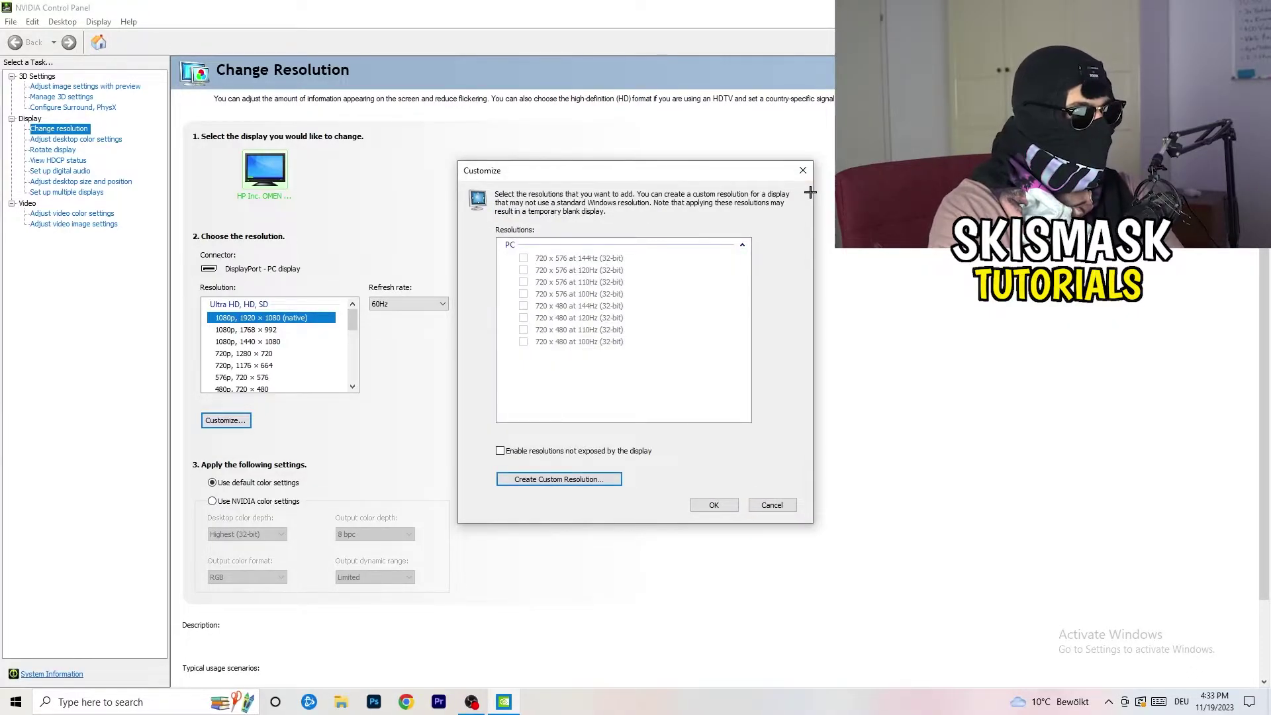
Step: Close the Customize dialog and NVIDIA Control Panel, then open Windows Settings from Start
left_click(804, 171)
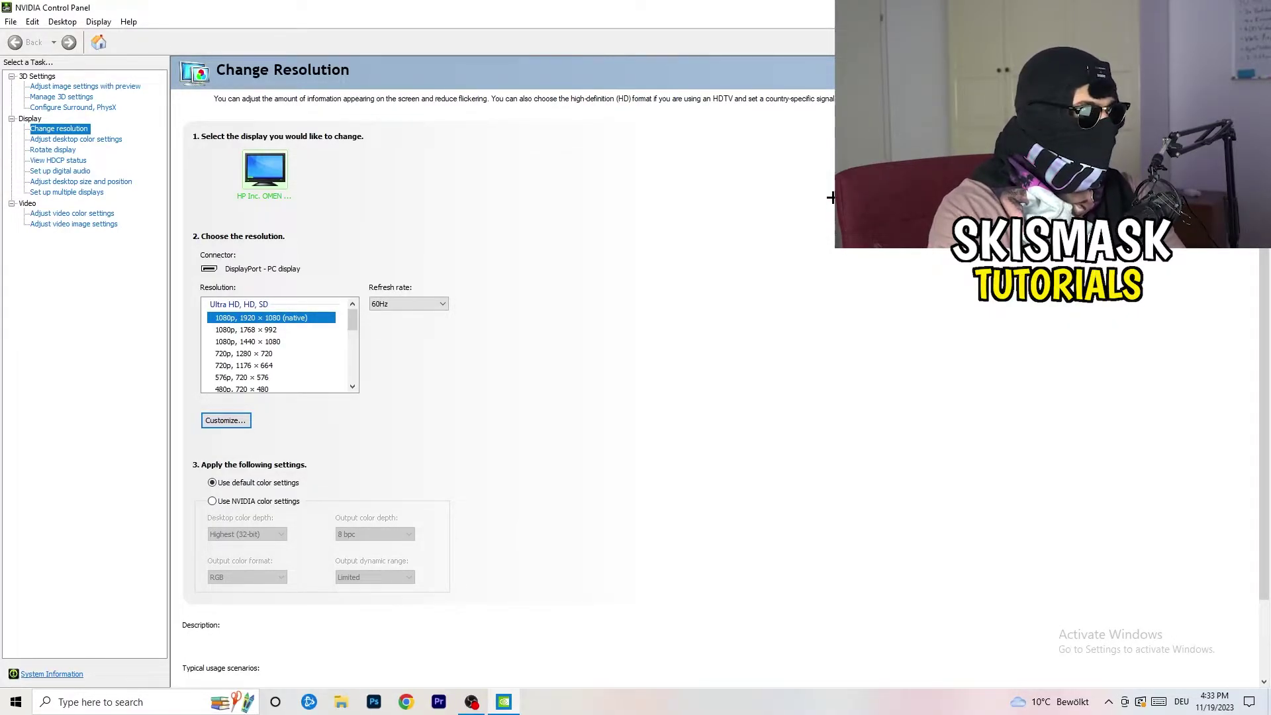
key("alt+F4")
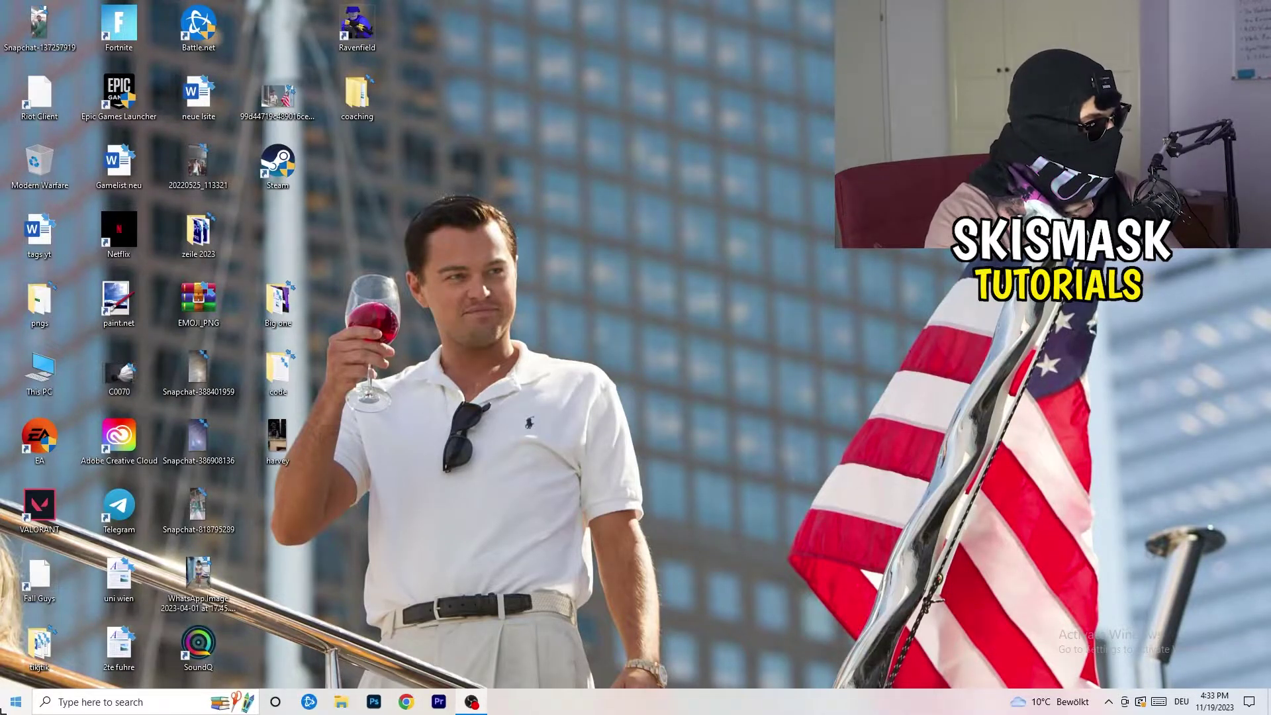
left_click(16, 702)
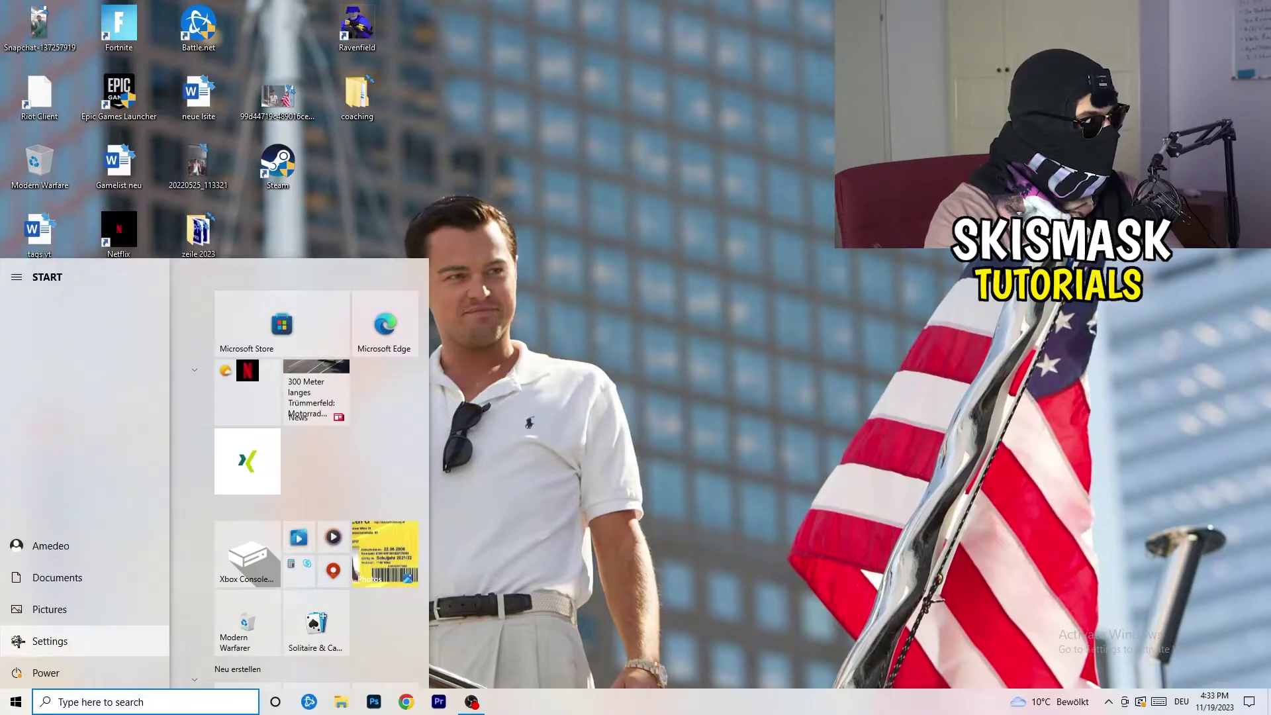
left_click(18, 641)
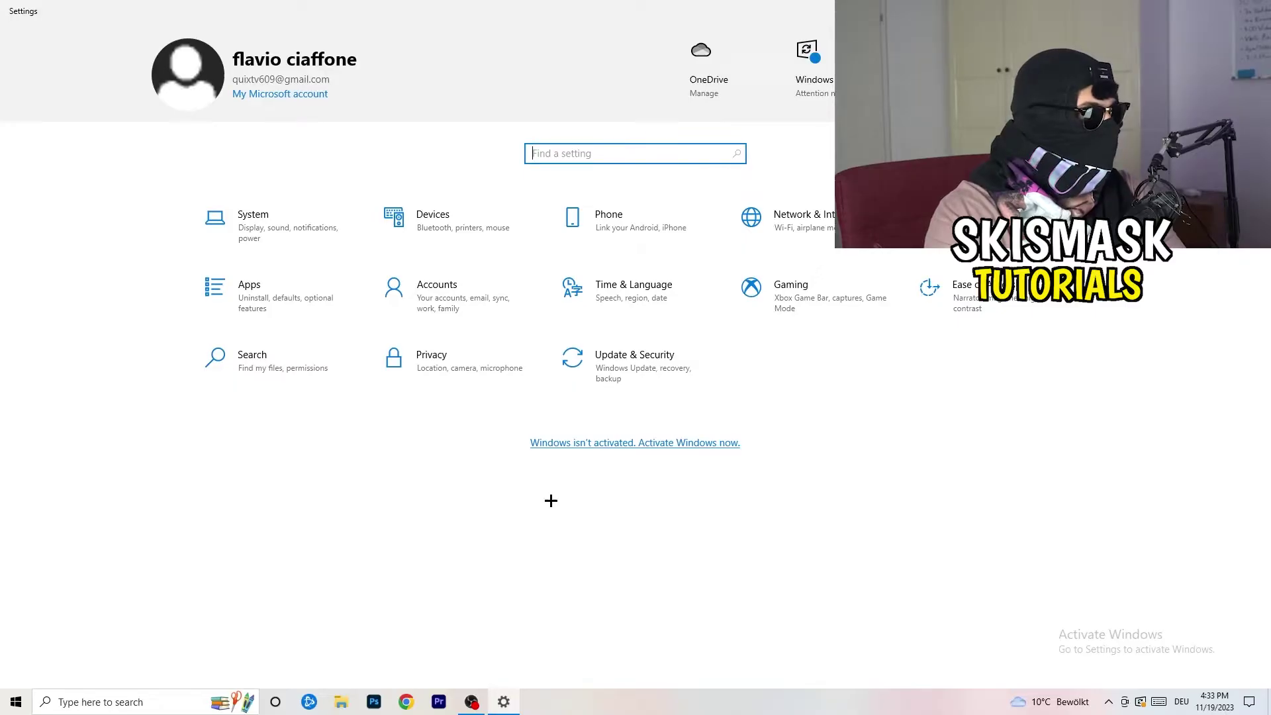
Step: Check the scale options on the Display page, keeping 100% (Recommended) at 1920 × 1080
left_click(278, 245)
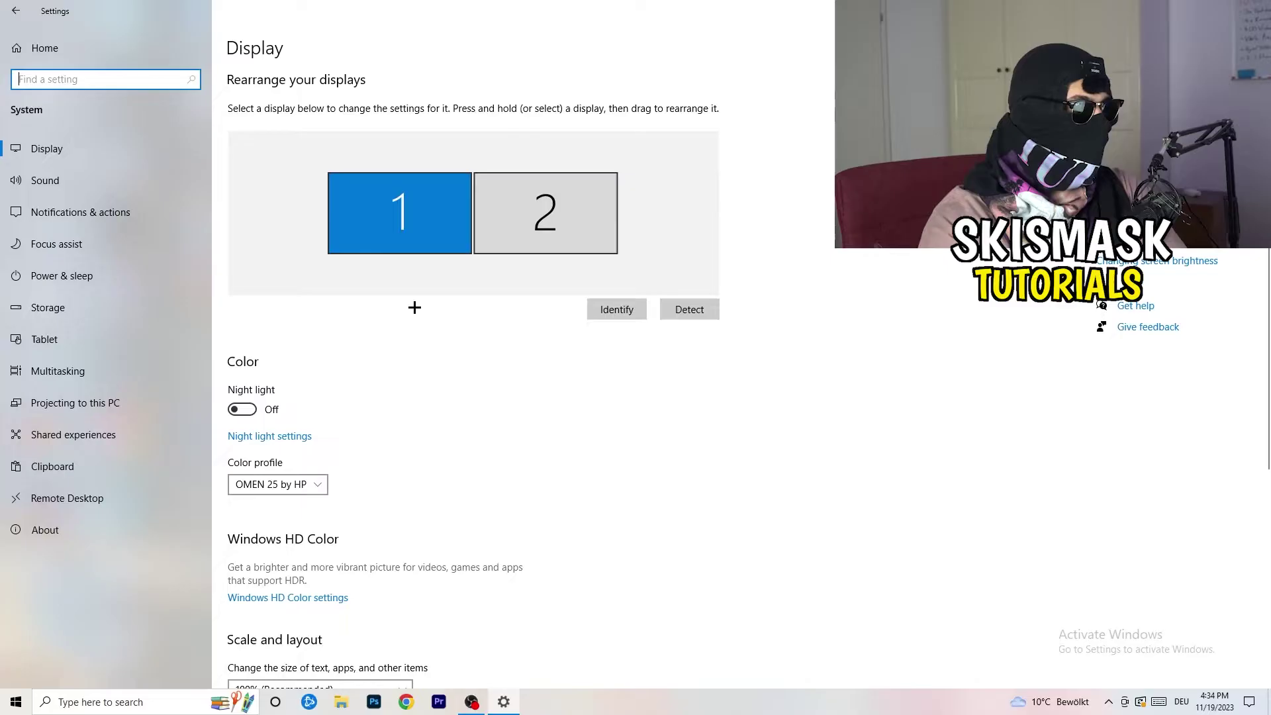
scroll(420, 318, "down", 5)
left_click(298, 175)
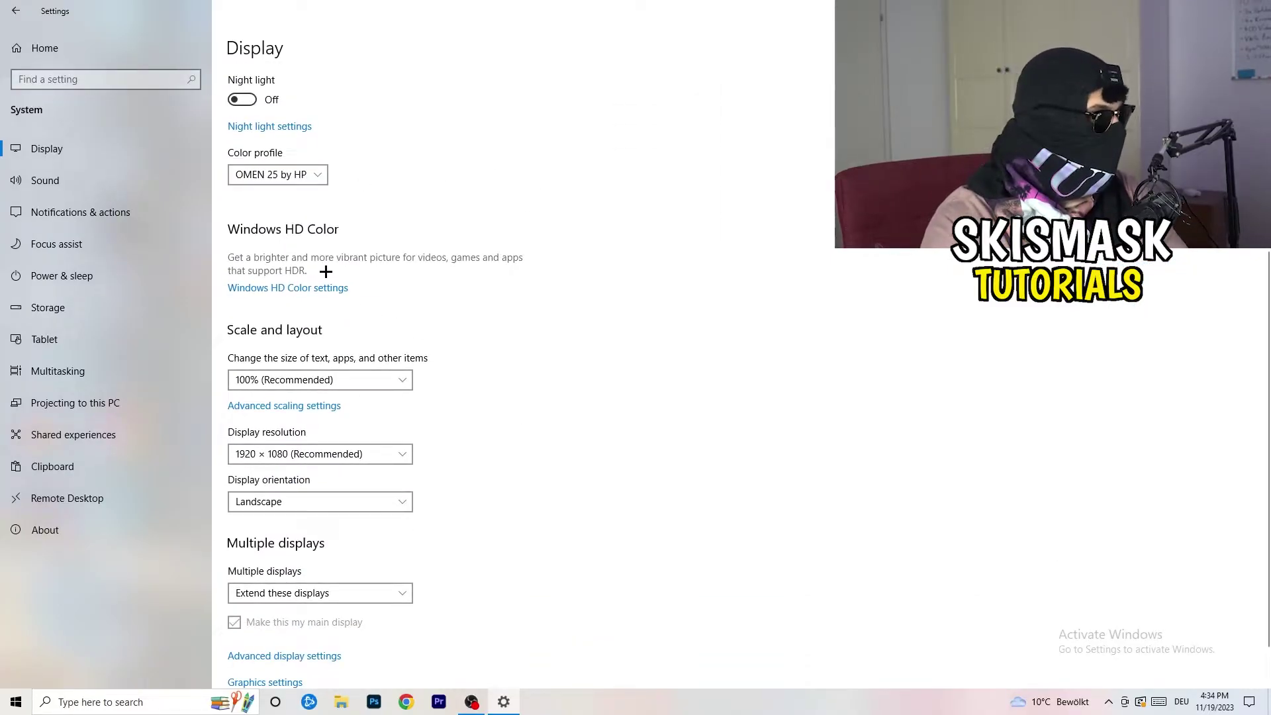
scroll(318, 293, "down", 1)
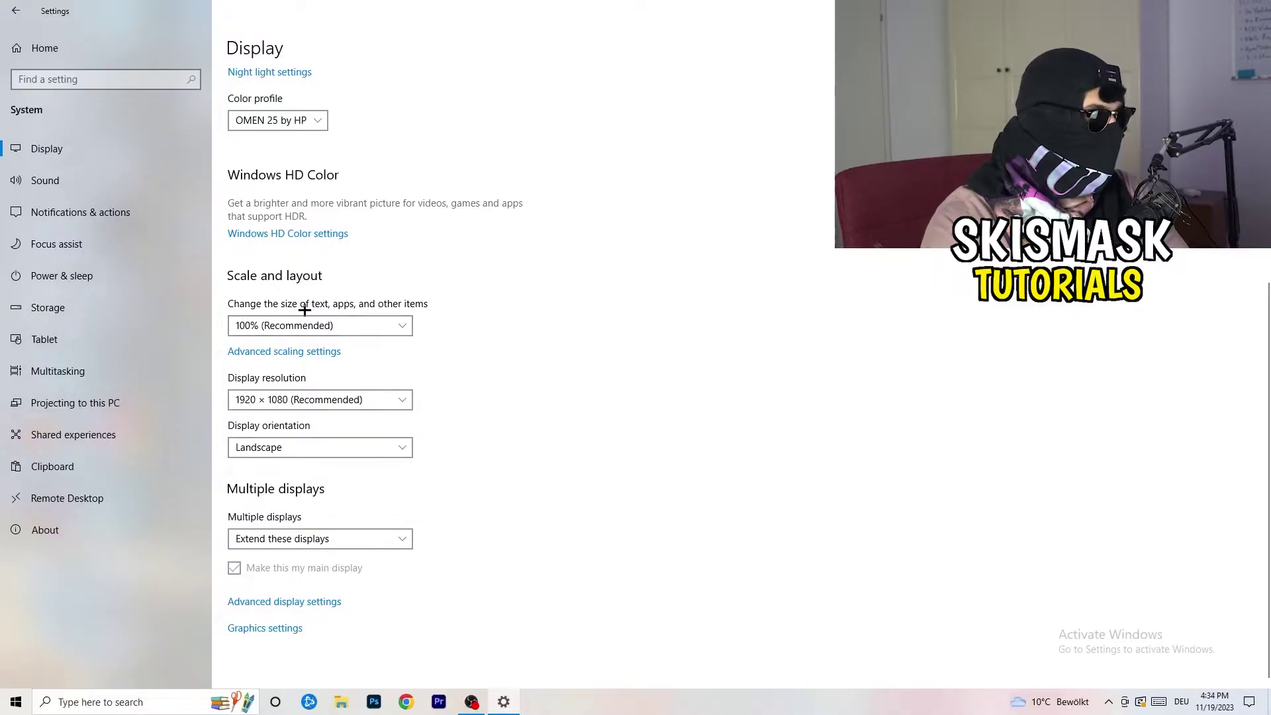
left_click(402, 325)
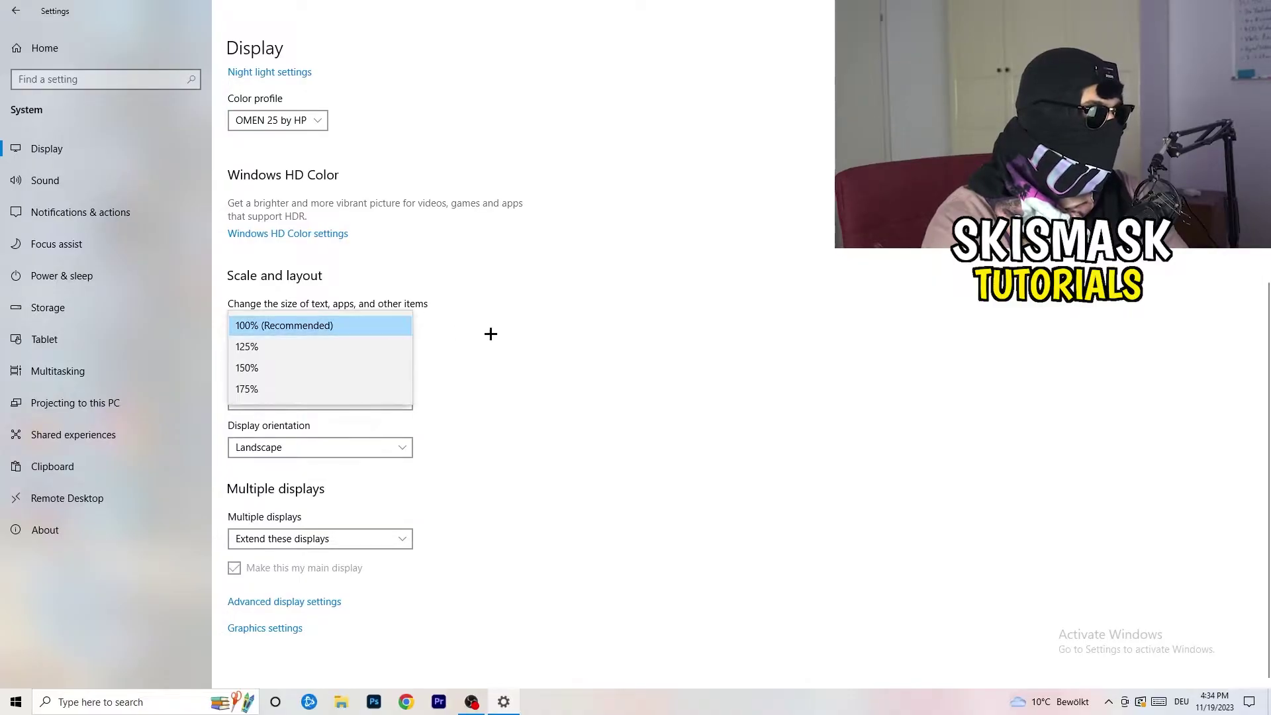
left_click(624, 312)
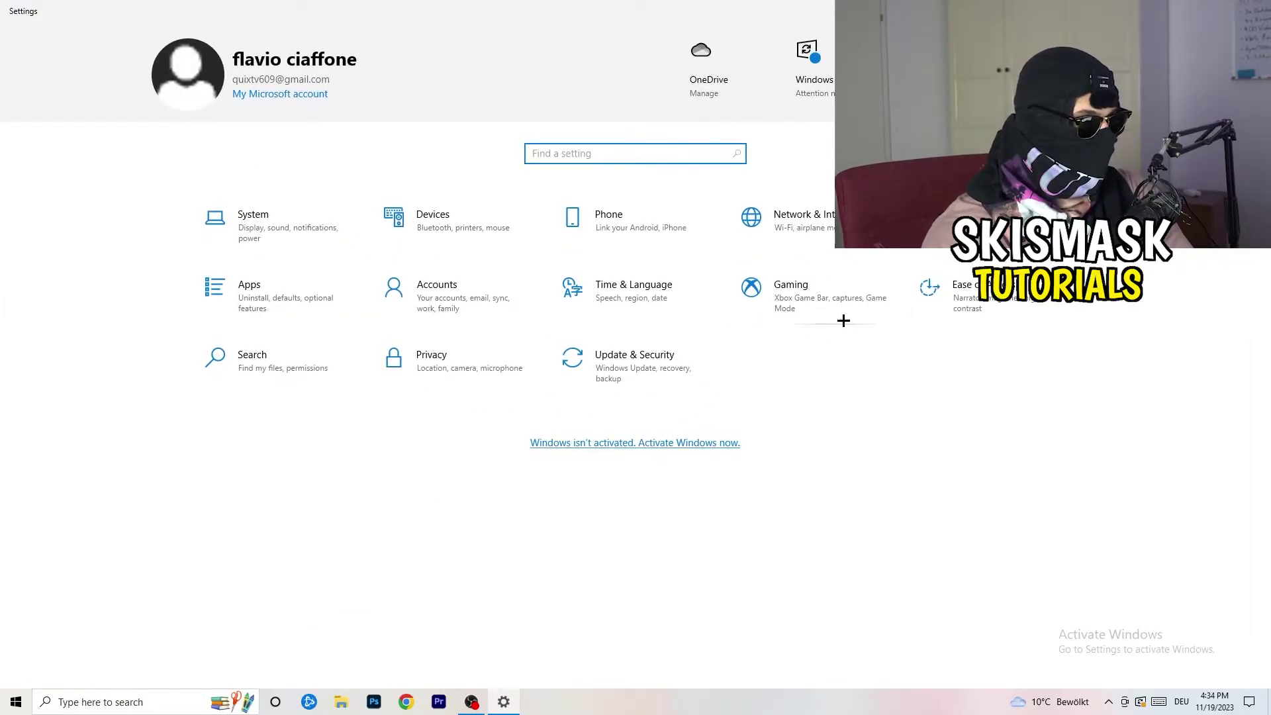
Step: Open Gaming settings to check that Xbox Game Bar is set to Off
left_click(794, 318)
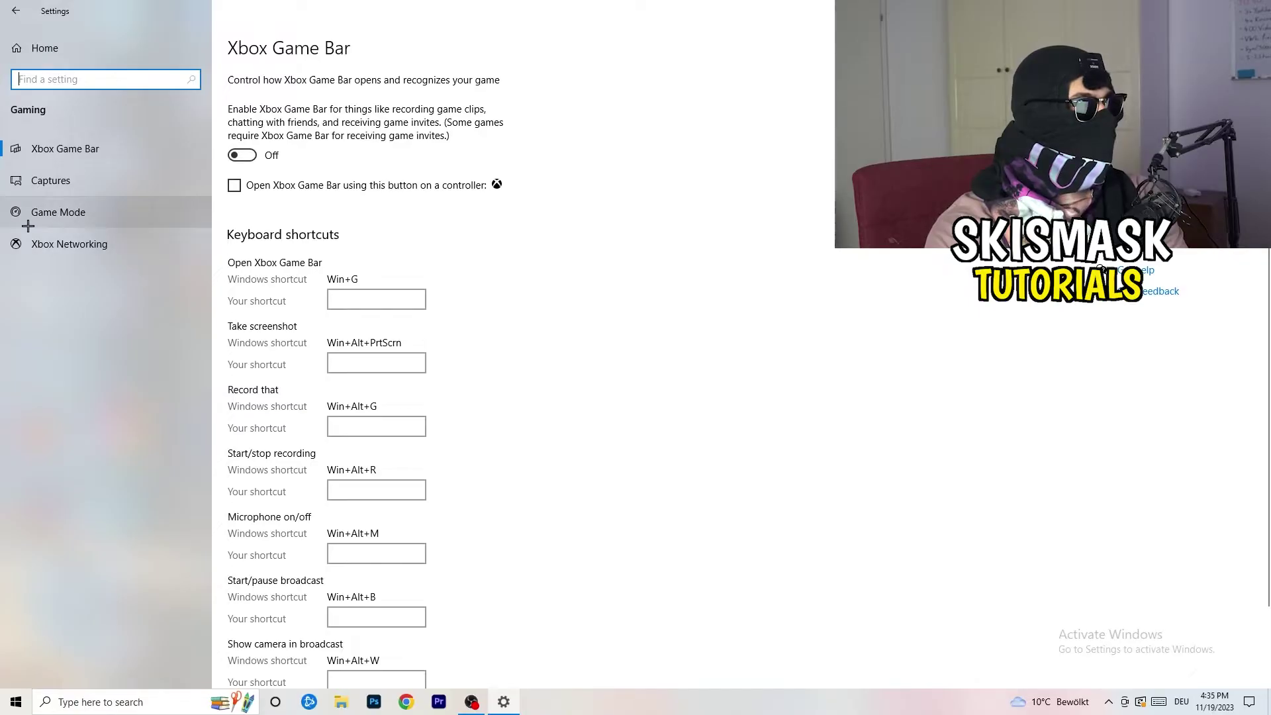
Step: Verify Game Mode is On, then close the Settings window
left_click(76, 210)
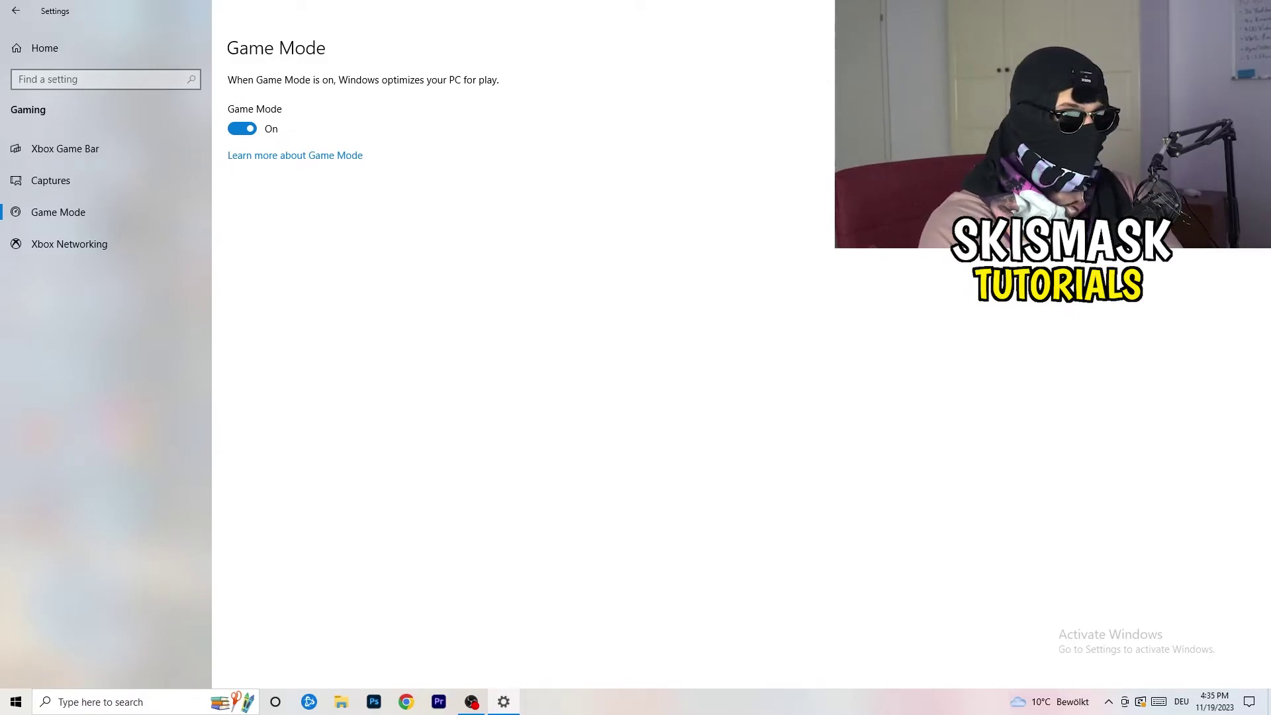
key("alt+F4")
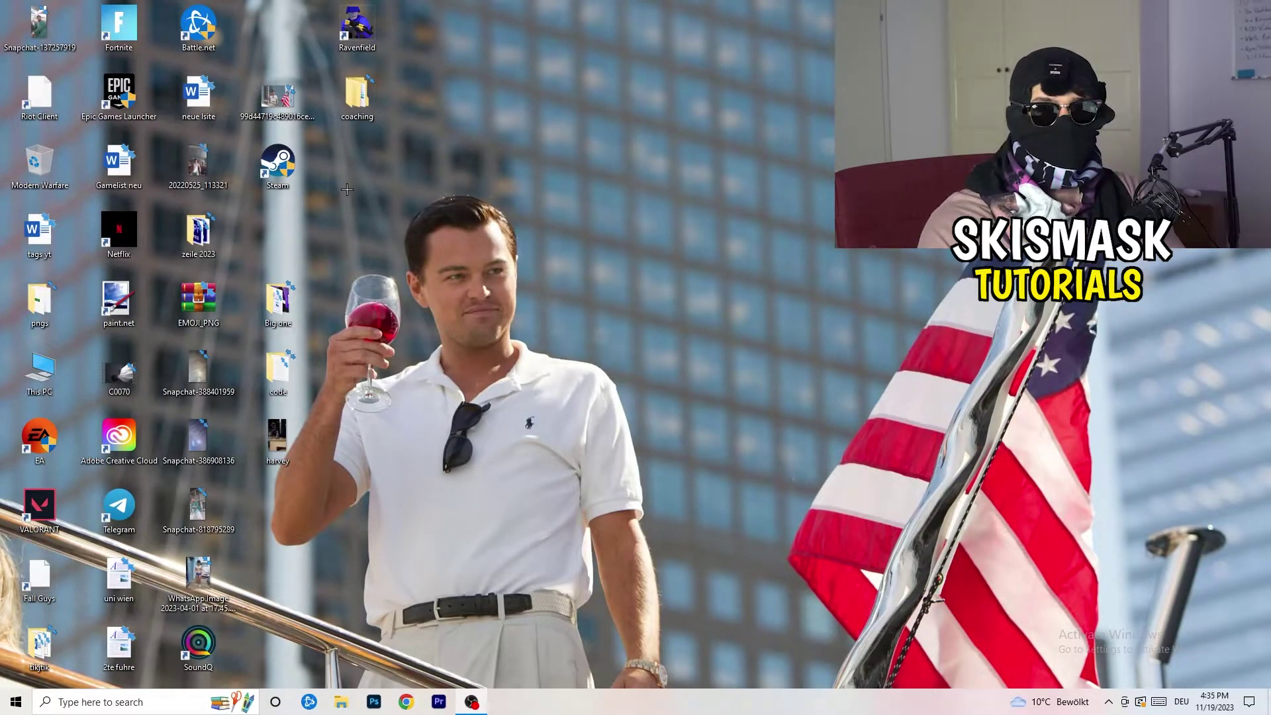
Step: Set the Steam shortcut to Windows 8 compatibility mode with Run as administrator and save
left_click_drag(278, 166, 664, 275)
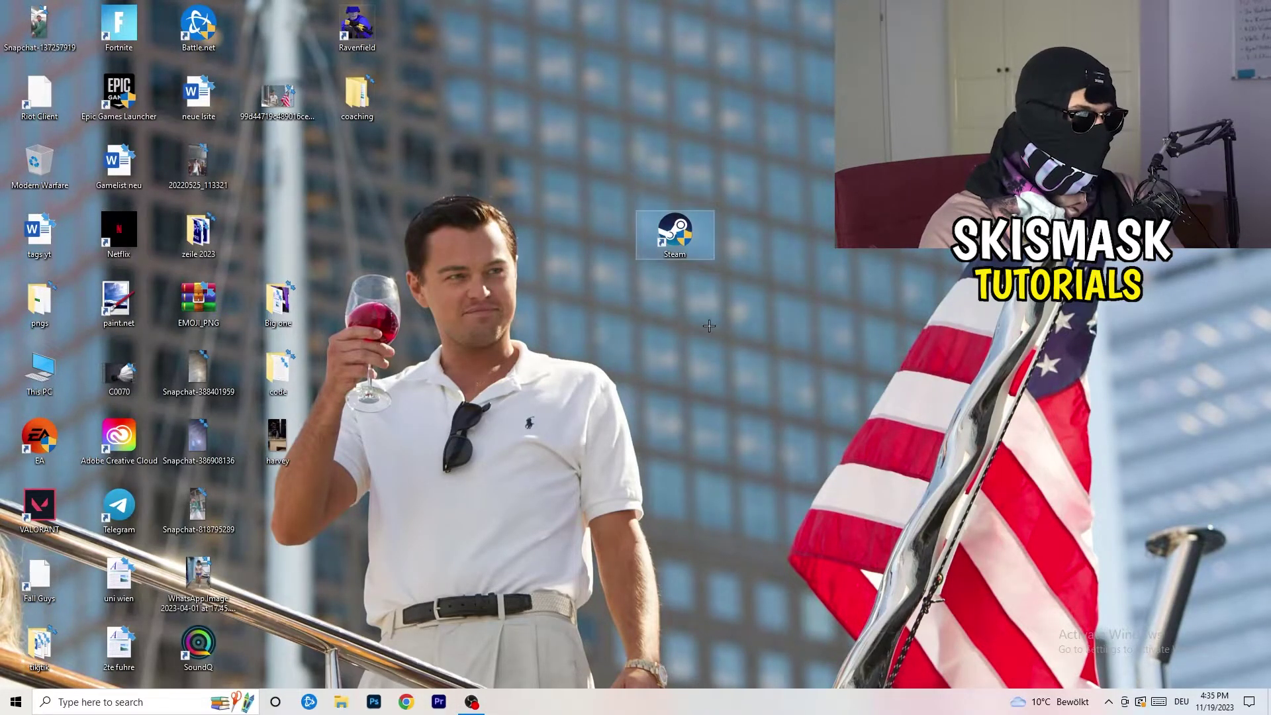
right_click(678, 230)
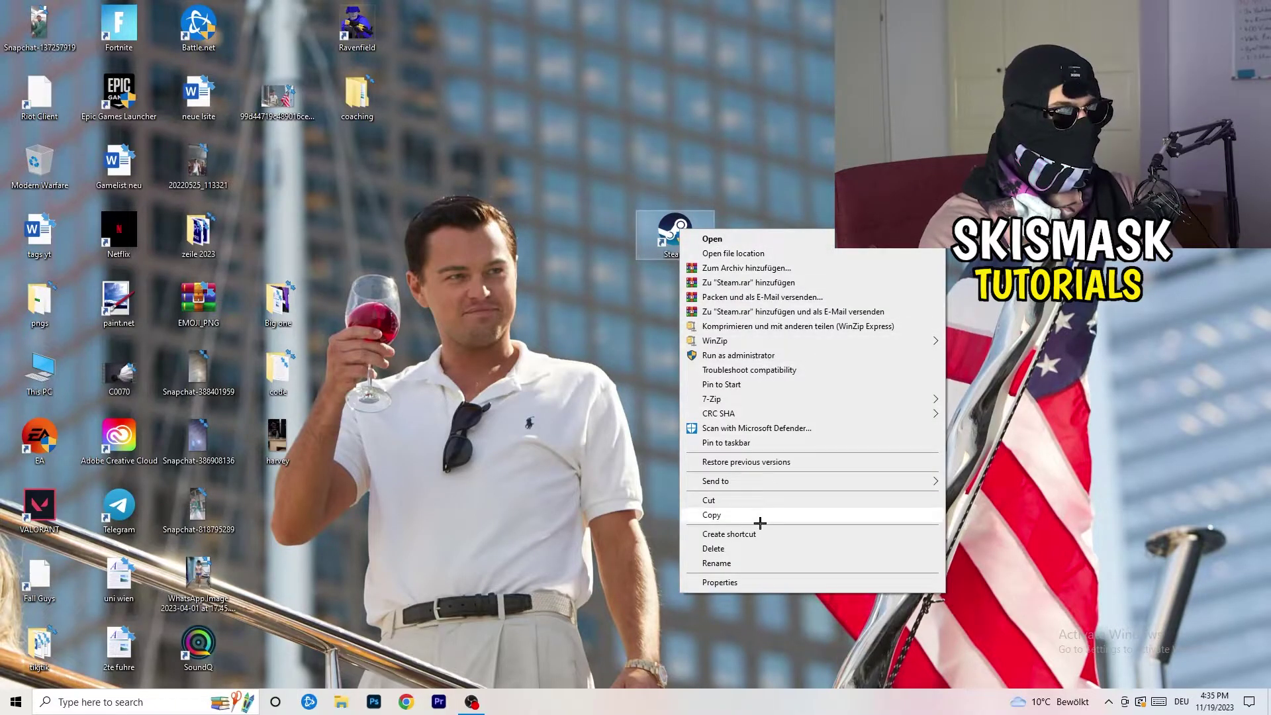
left_click(764, 583)
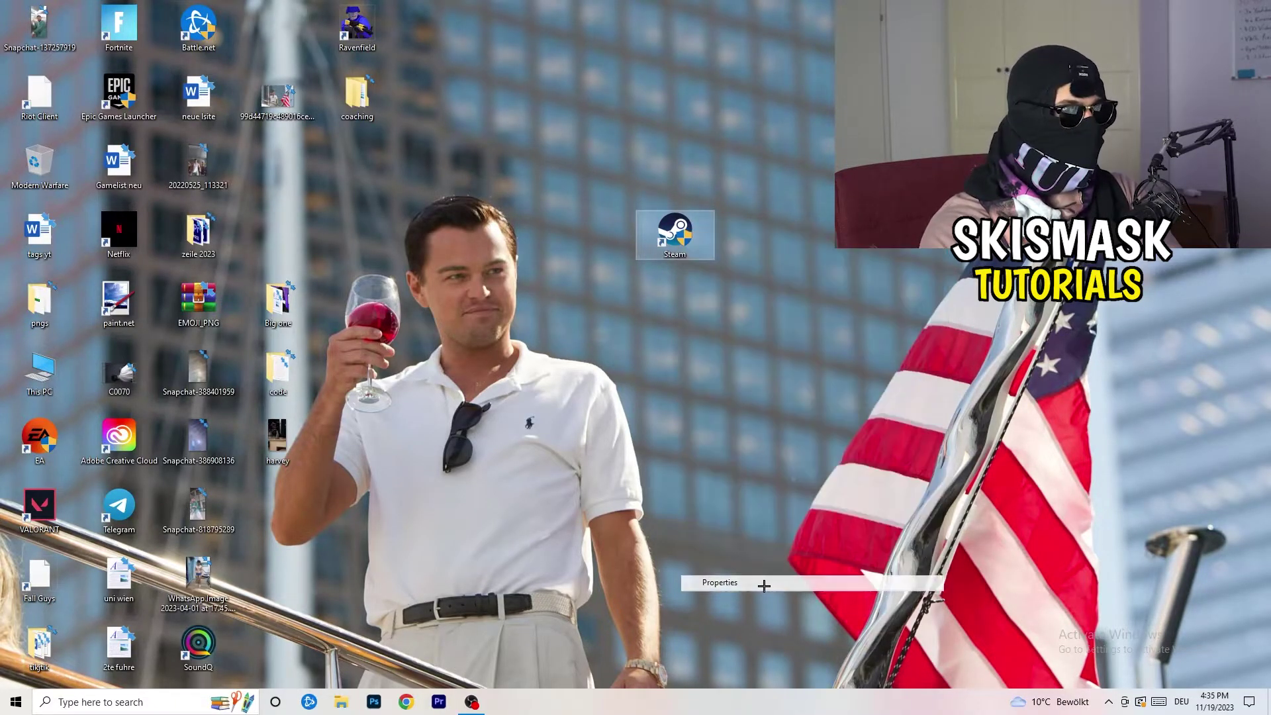
left_click_drag(757, 246, 544, 128)
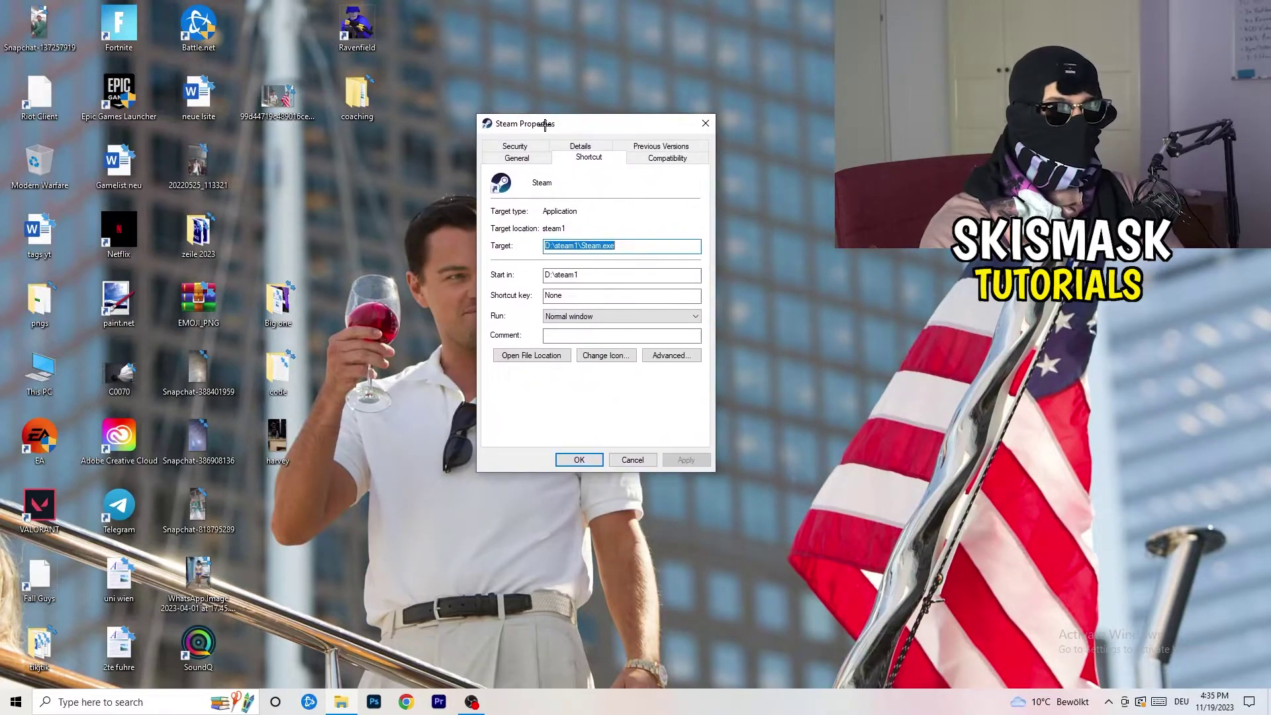
left_click(682, 159)
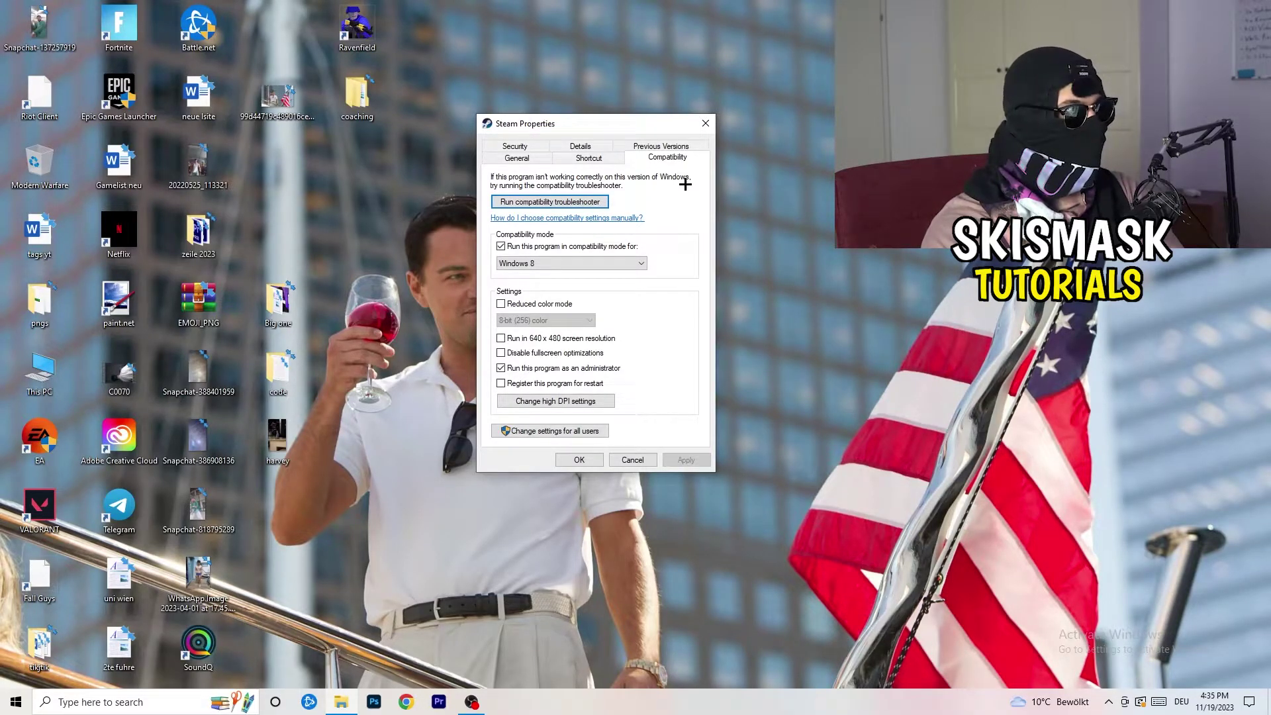
left_click(602, 262)
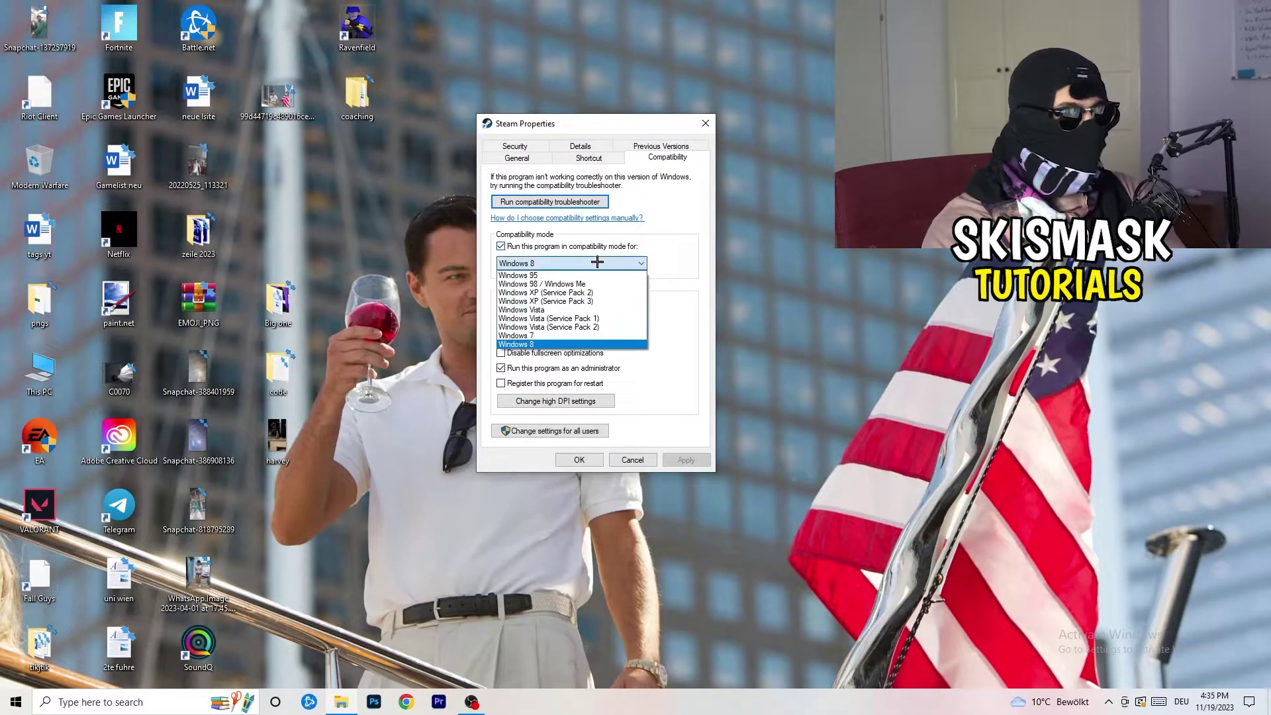
left_click(706, 253)
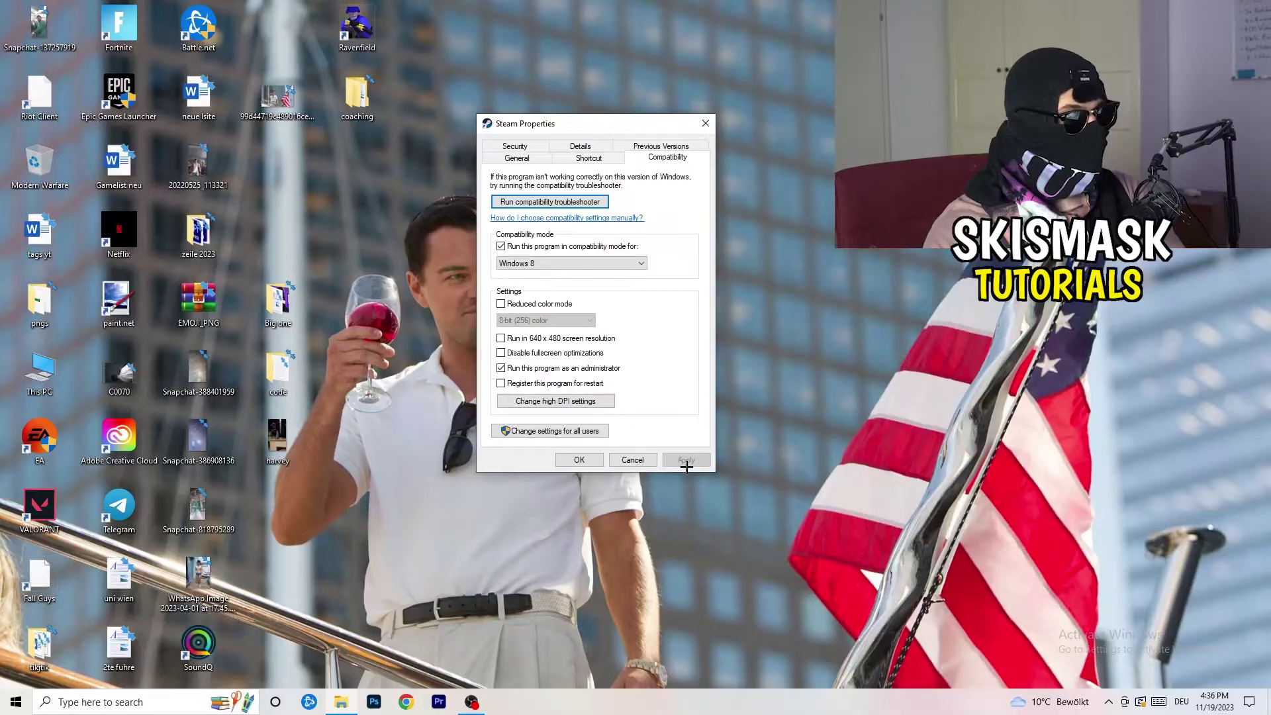
left_click(579, 460)
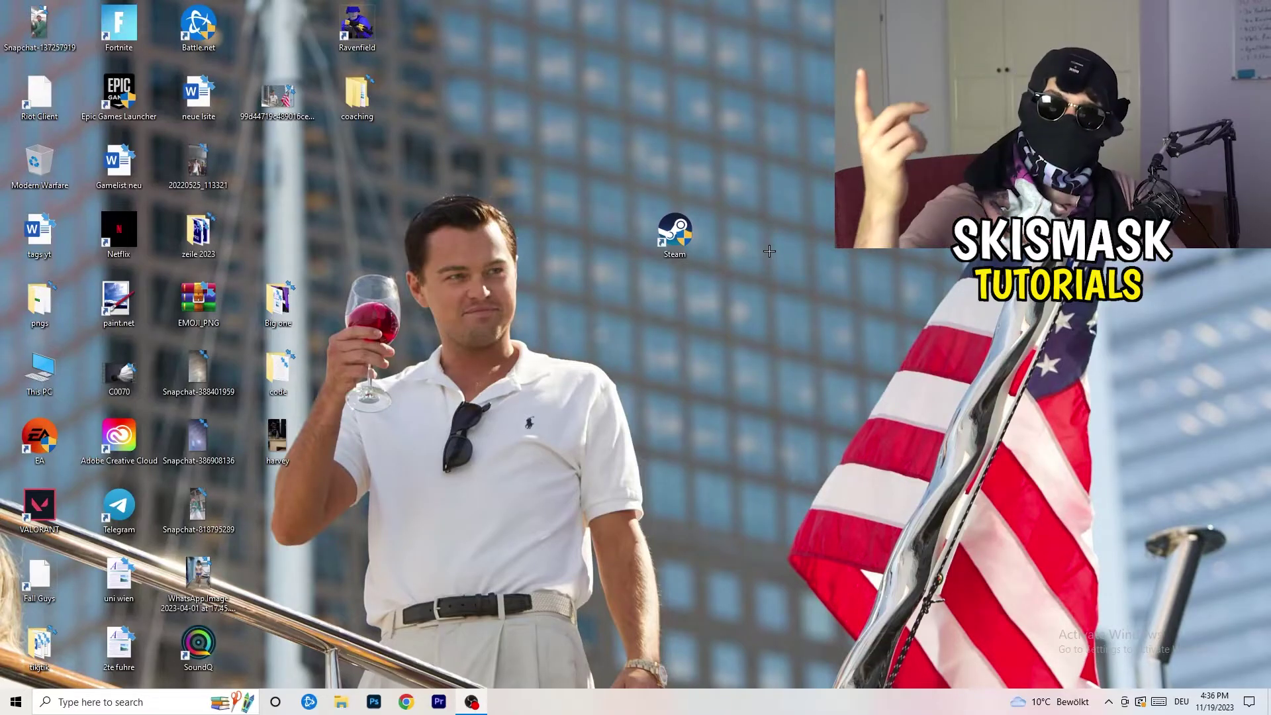
Step: Reopen the Steam shortcut's Compatibility properties to verify the Windows 8 and administrator settings
left_click_drag(688, 245, 609, 245)
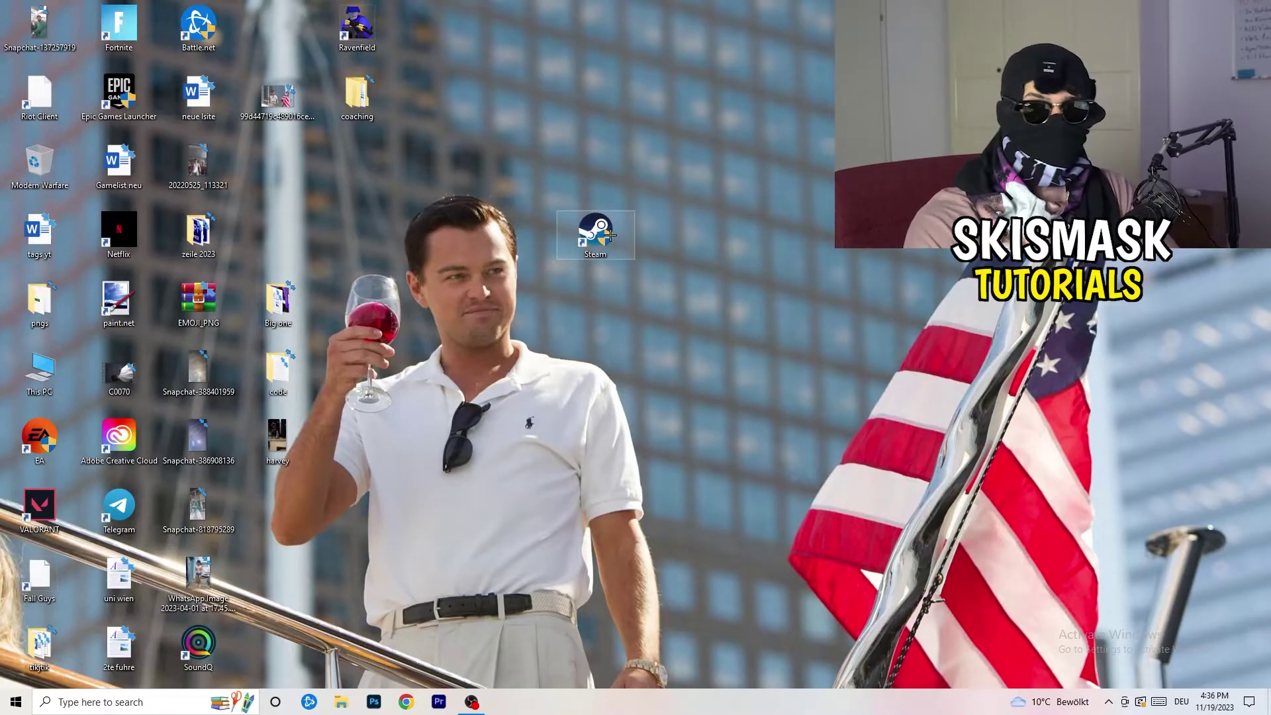
left_click_drag(609, 234, 458, 227)
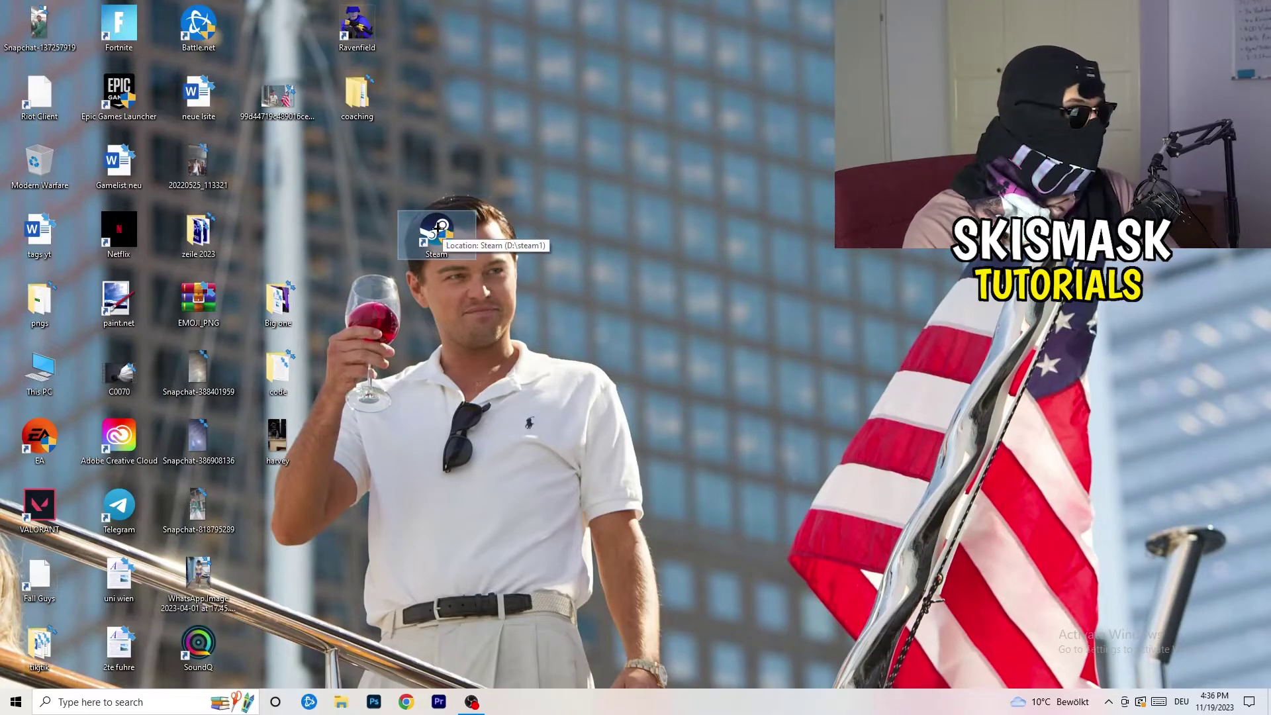
right_click(438, 229)
left_click(488, 581)
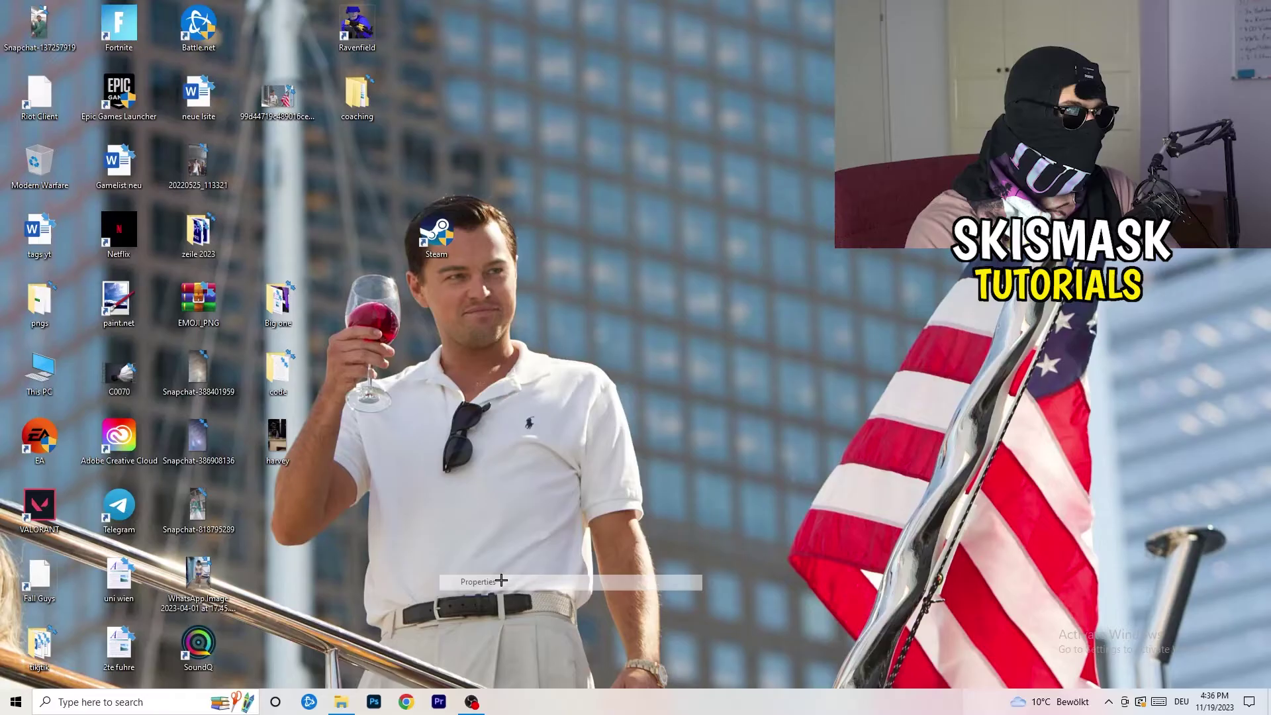
left_click(625, 274)
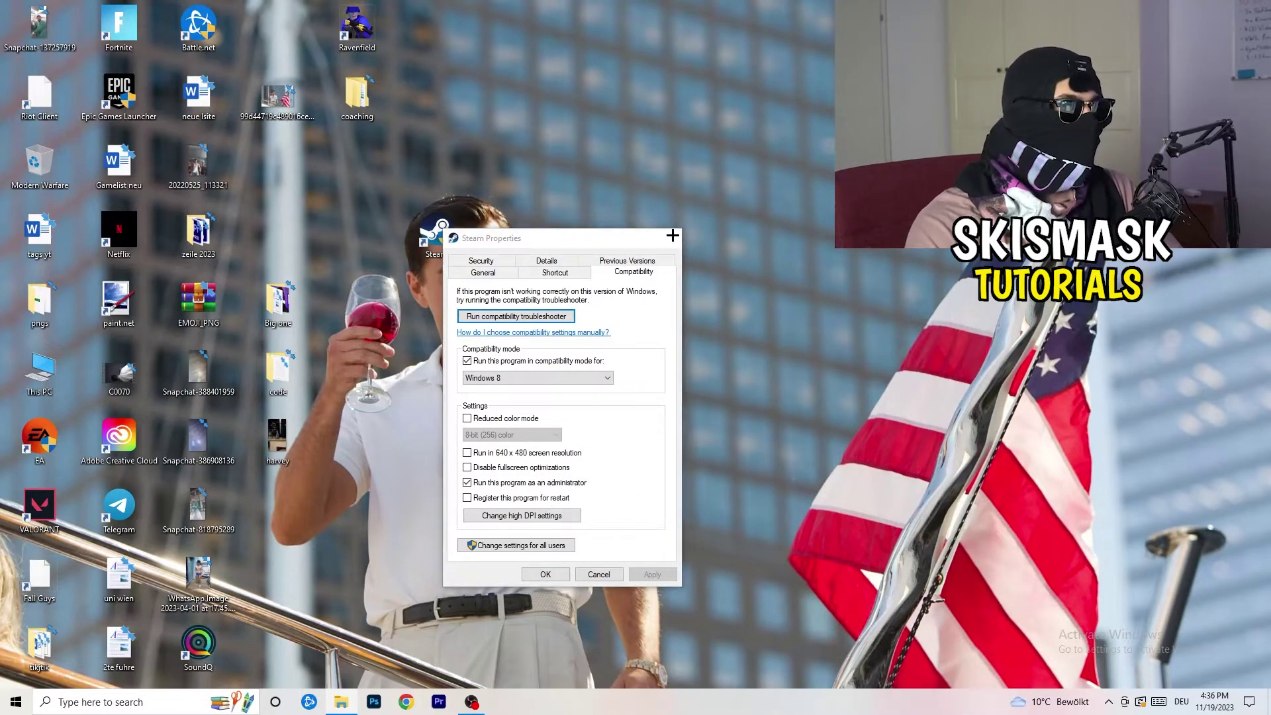
left_click(672, 237)
Step: Return the Steam shortcut to its original desktop column and deselect it
left_click_drag(433, 232, 278, 165)
left_click(681, 118)
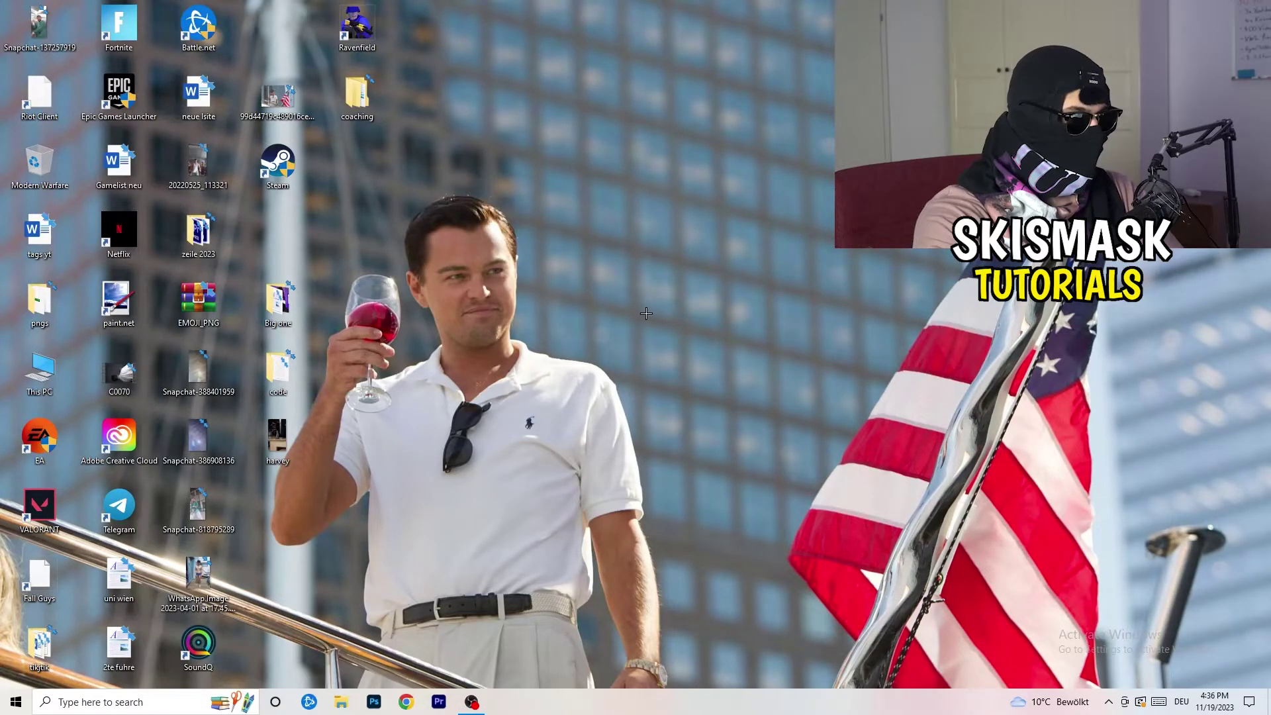
left_click_drag(627, 693, 727, 709)
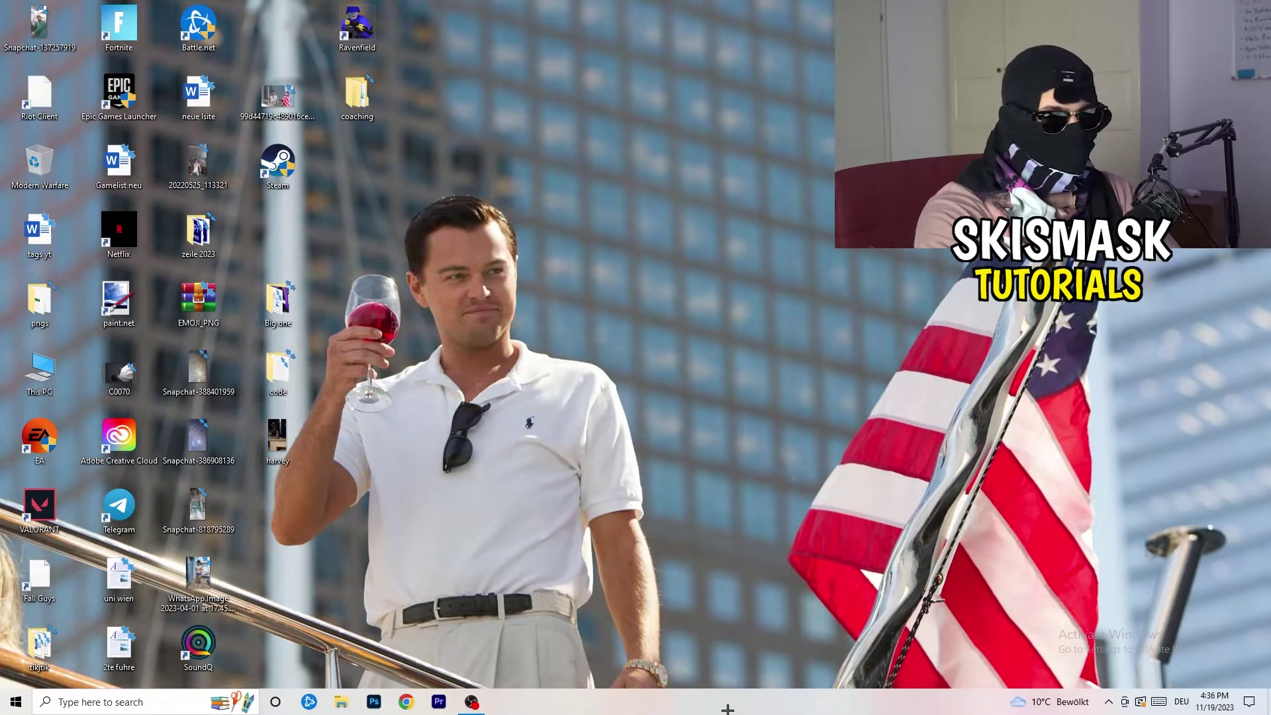
Step: Launch Task Manager from the taskbar's context menu to see running processes
right_click(680, 705)
left_click(742, 638)
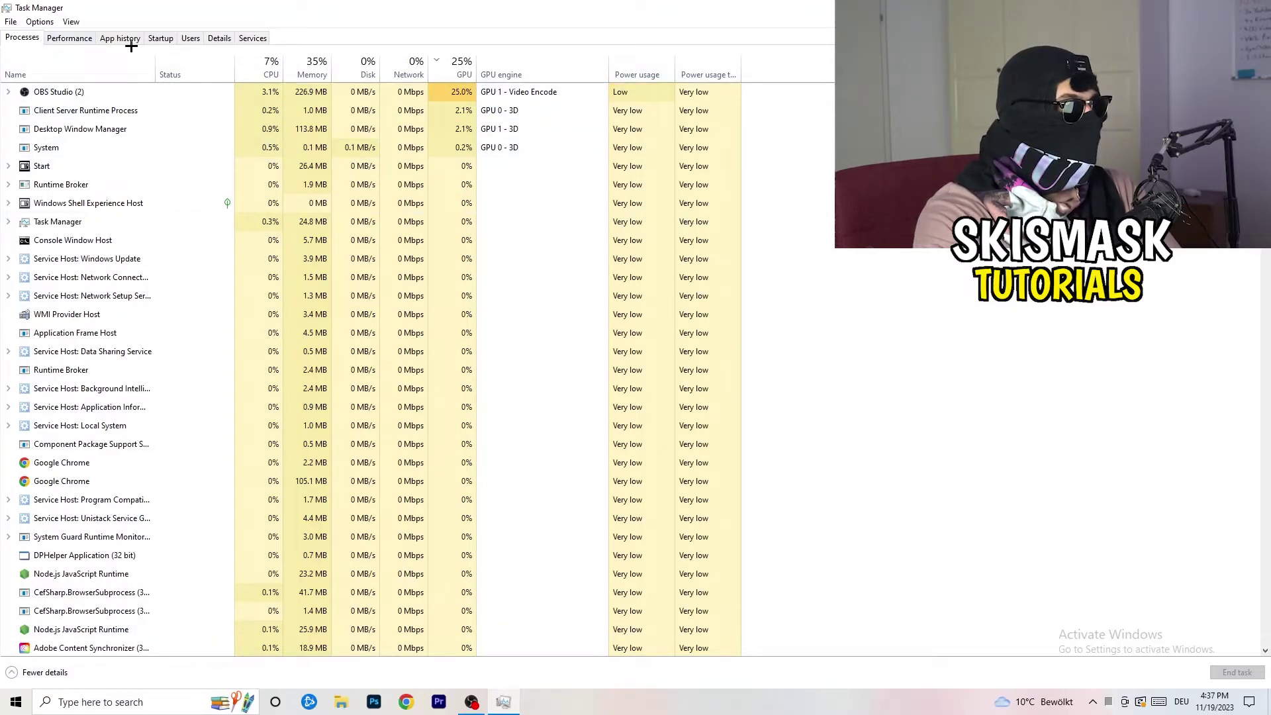
Step: Switch Task Manager to the Details tab listing executables with PIDs and status
left_click(221, 38)
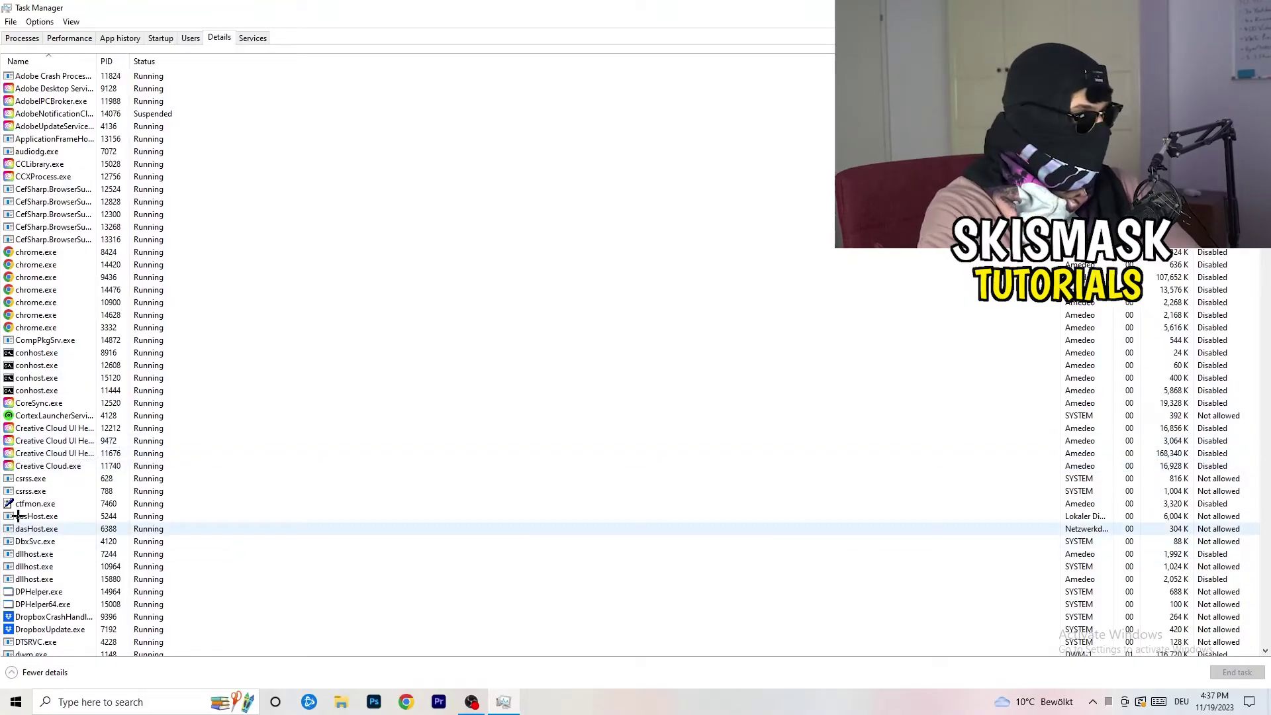
Step: Show the Set priority levels, Realtime to Low, for the Creative Cloud UI Helper process, currently Normal
right_click(38, 441)
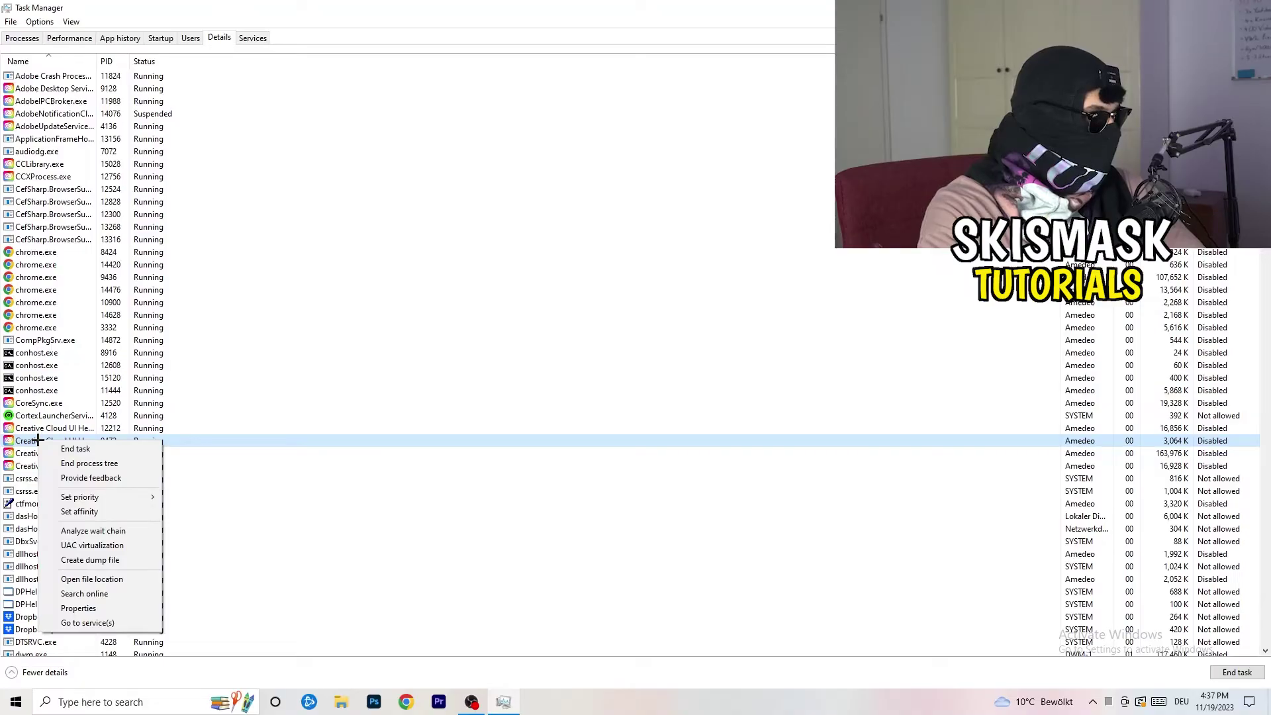
mouse_move(82, 503)
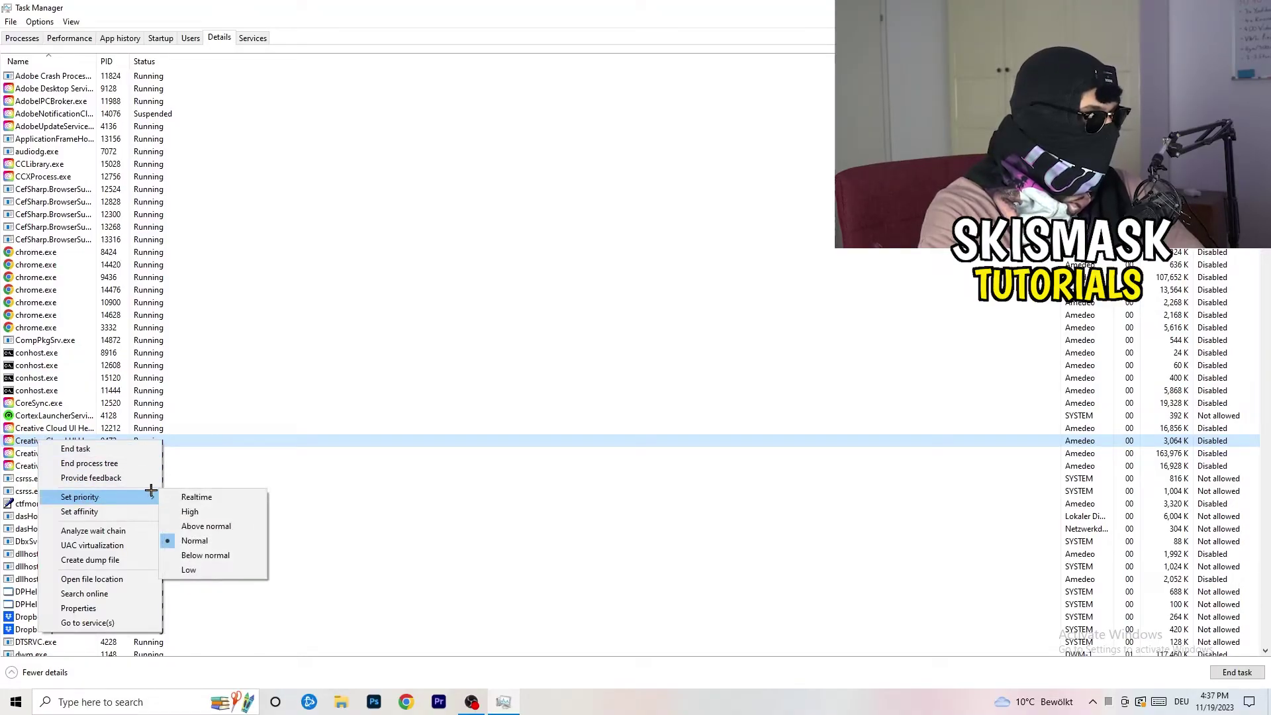